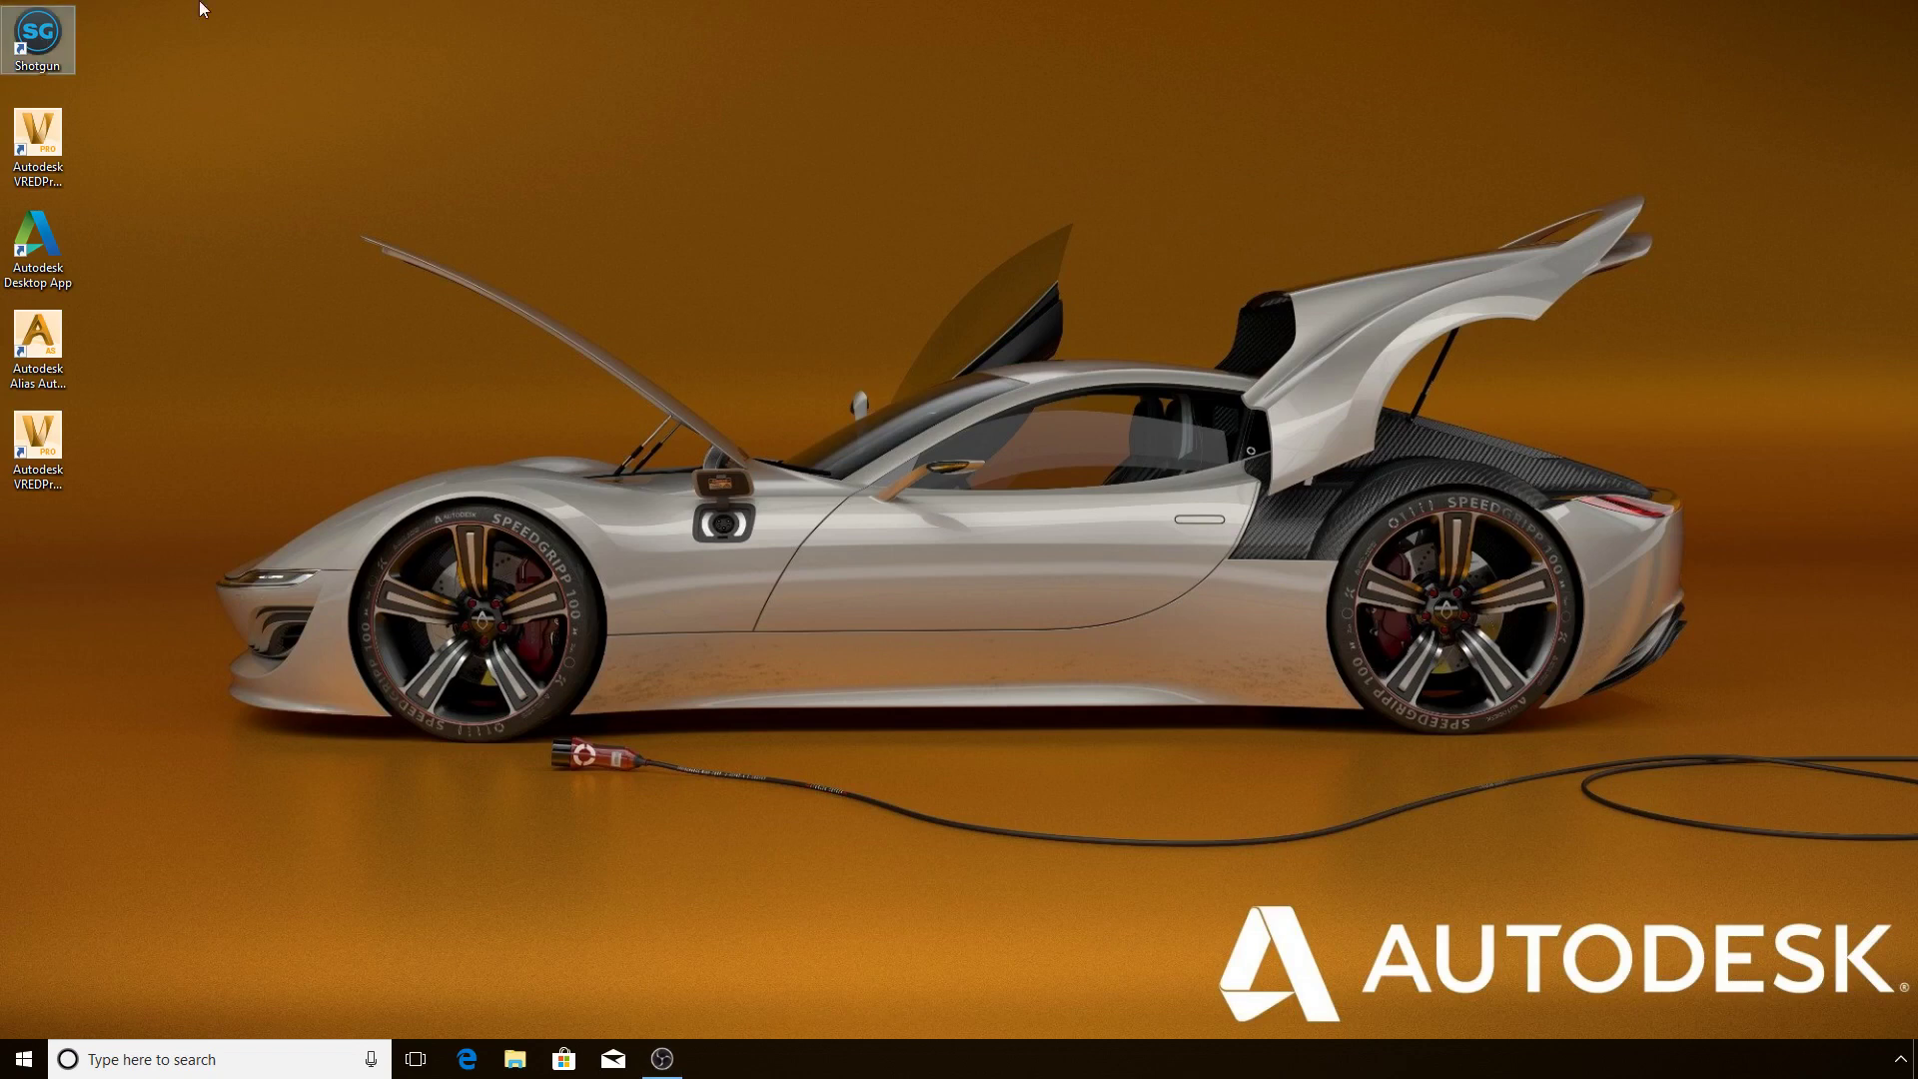
- Launch Shotgun Desktop from the Start menu's Autodesk apps list
double_click(38, 38)
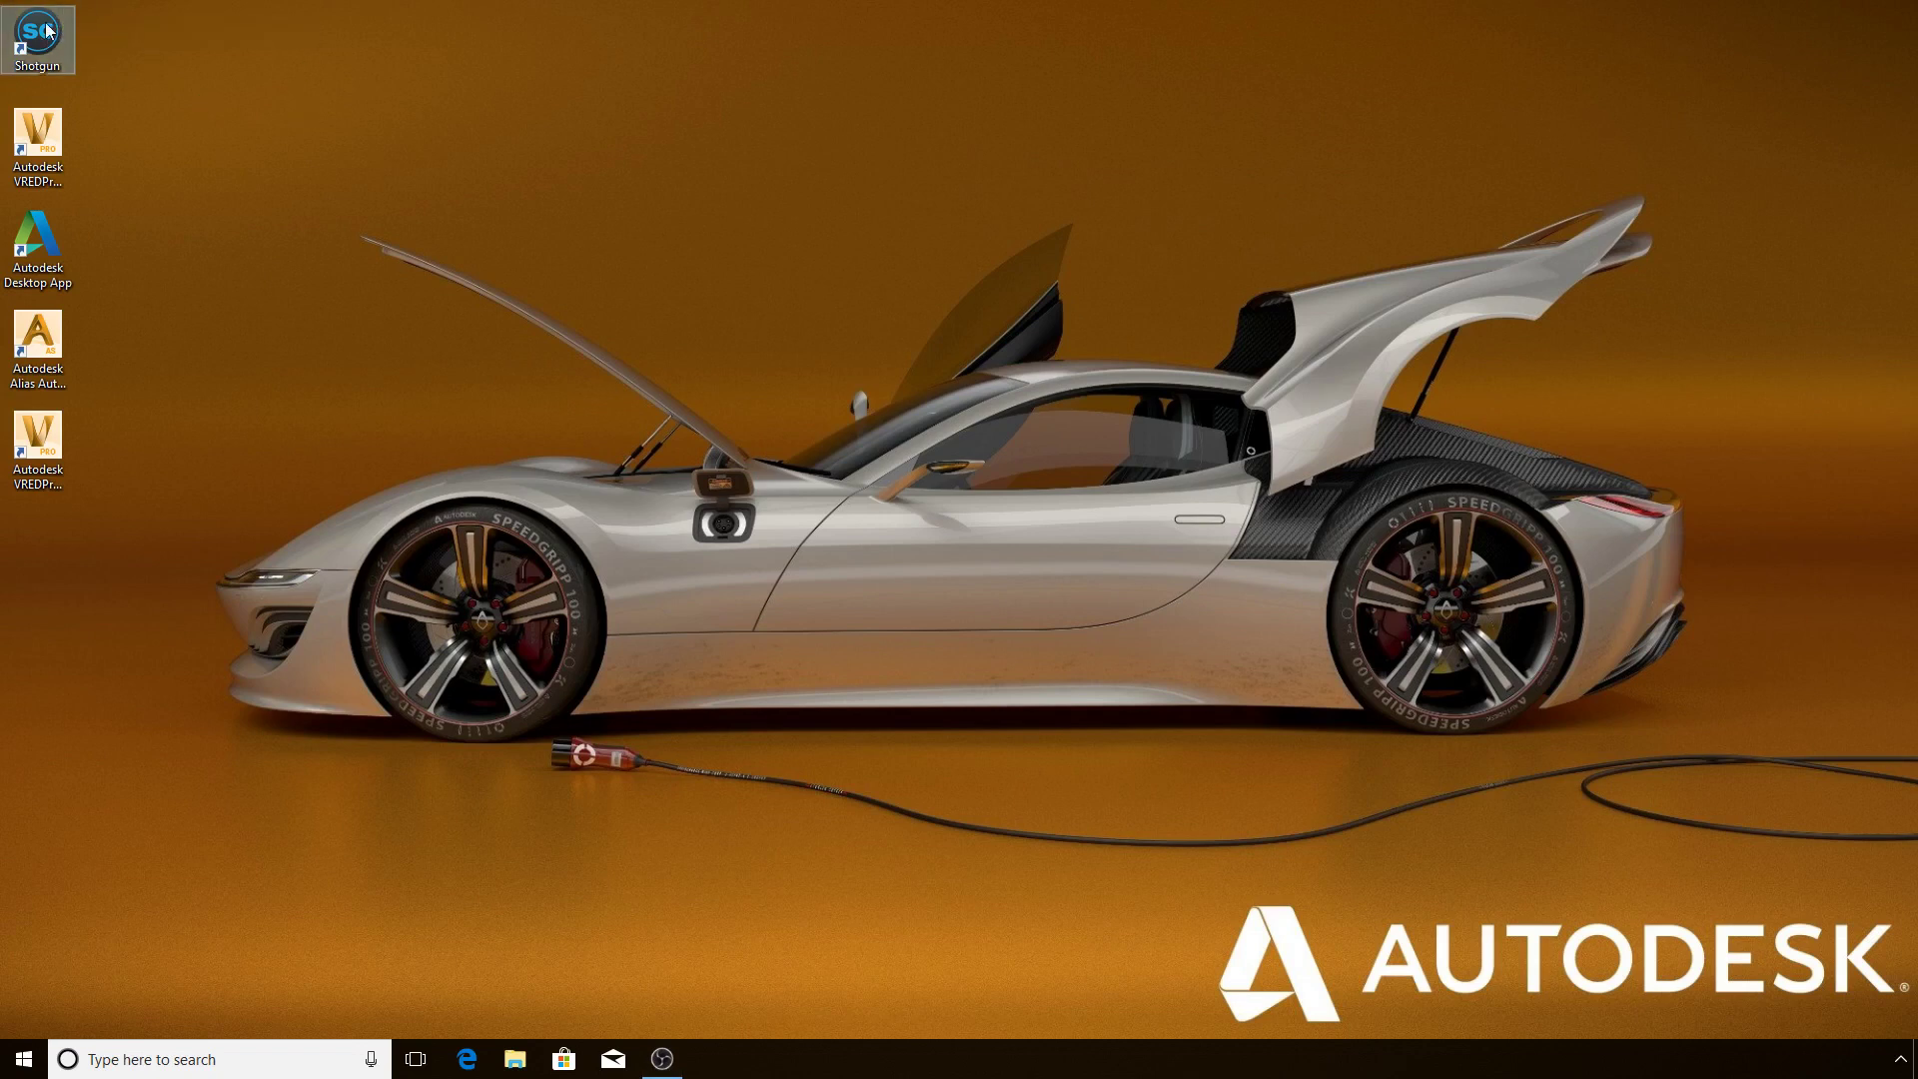
left_click(24, 1057)
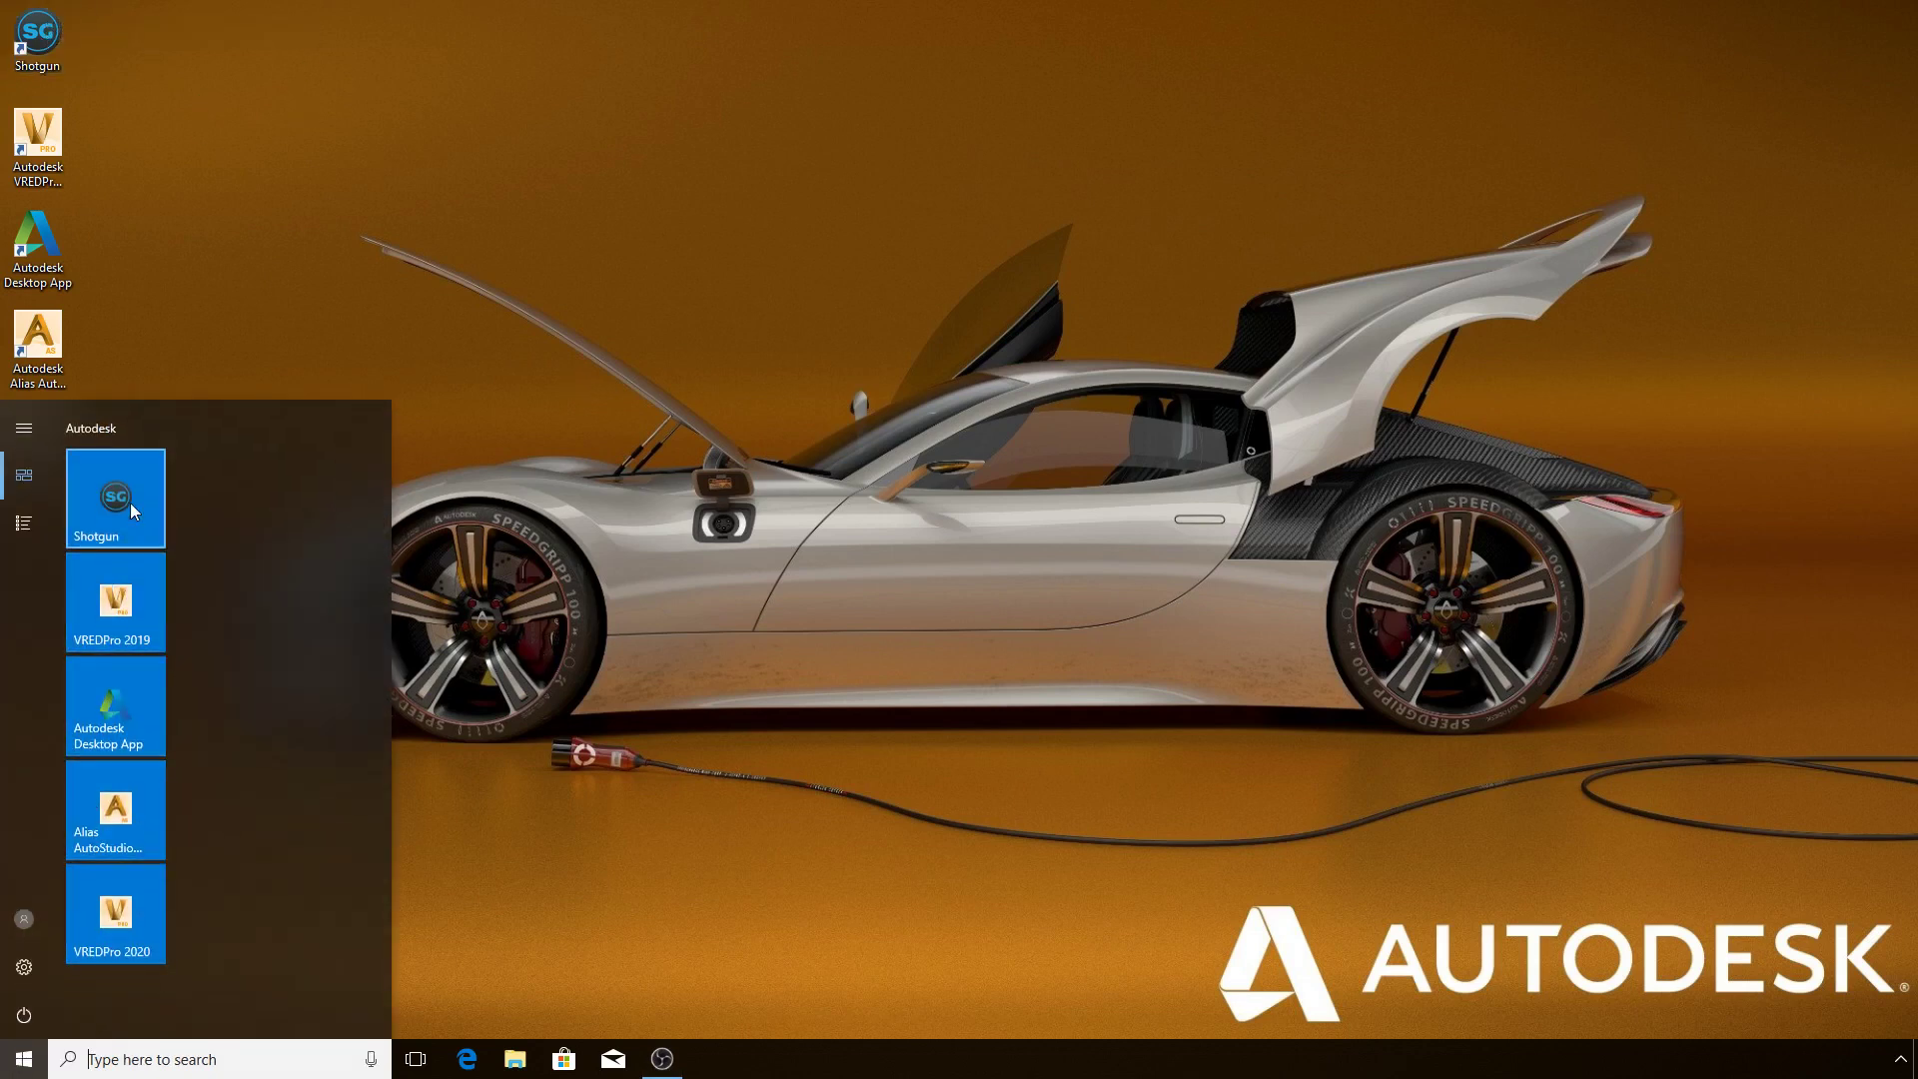
left_click(137, 490)
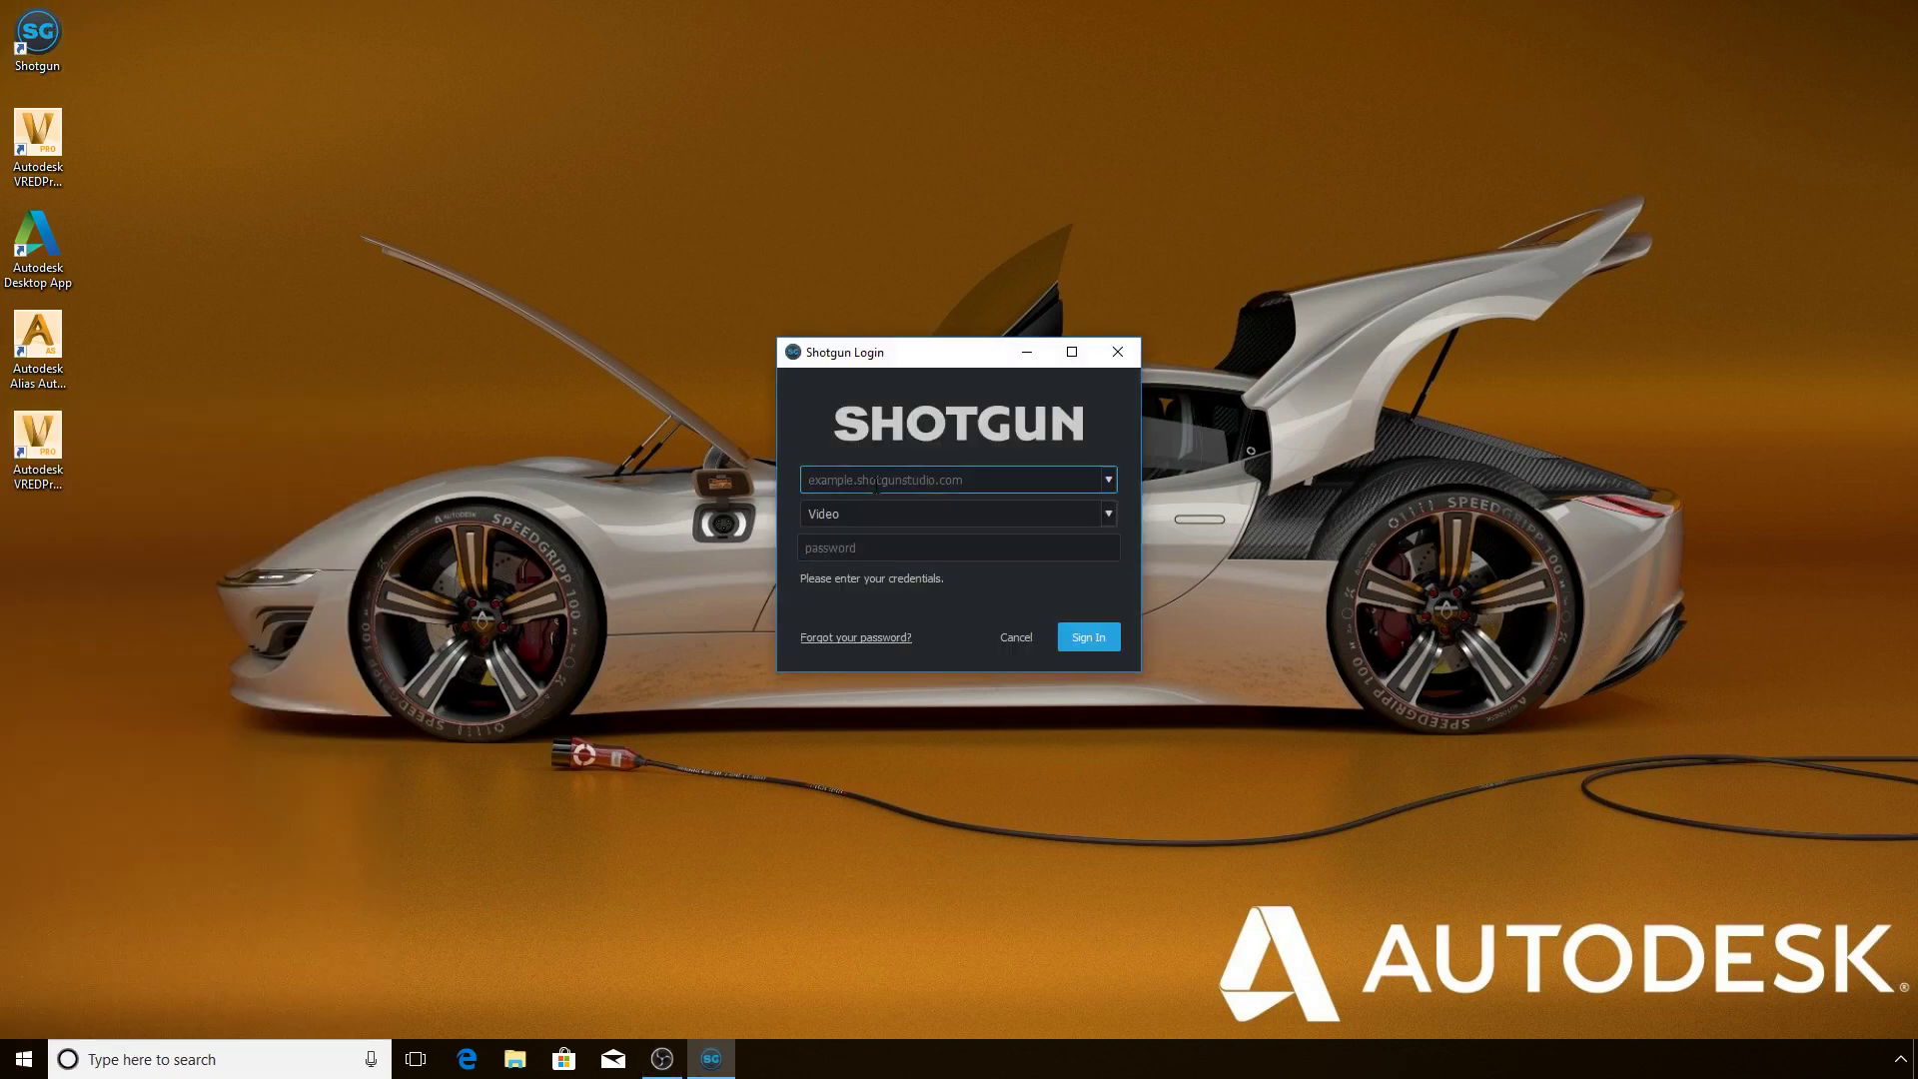
- Sign in to automotive-training.shotgunstudio.com with the user's login name and password
type("automotive-training.shotgunstudio.com")
key("Tab")
type("video")
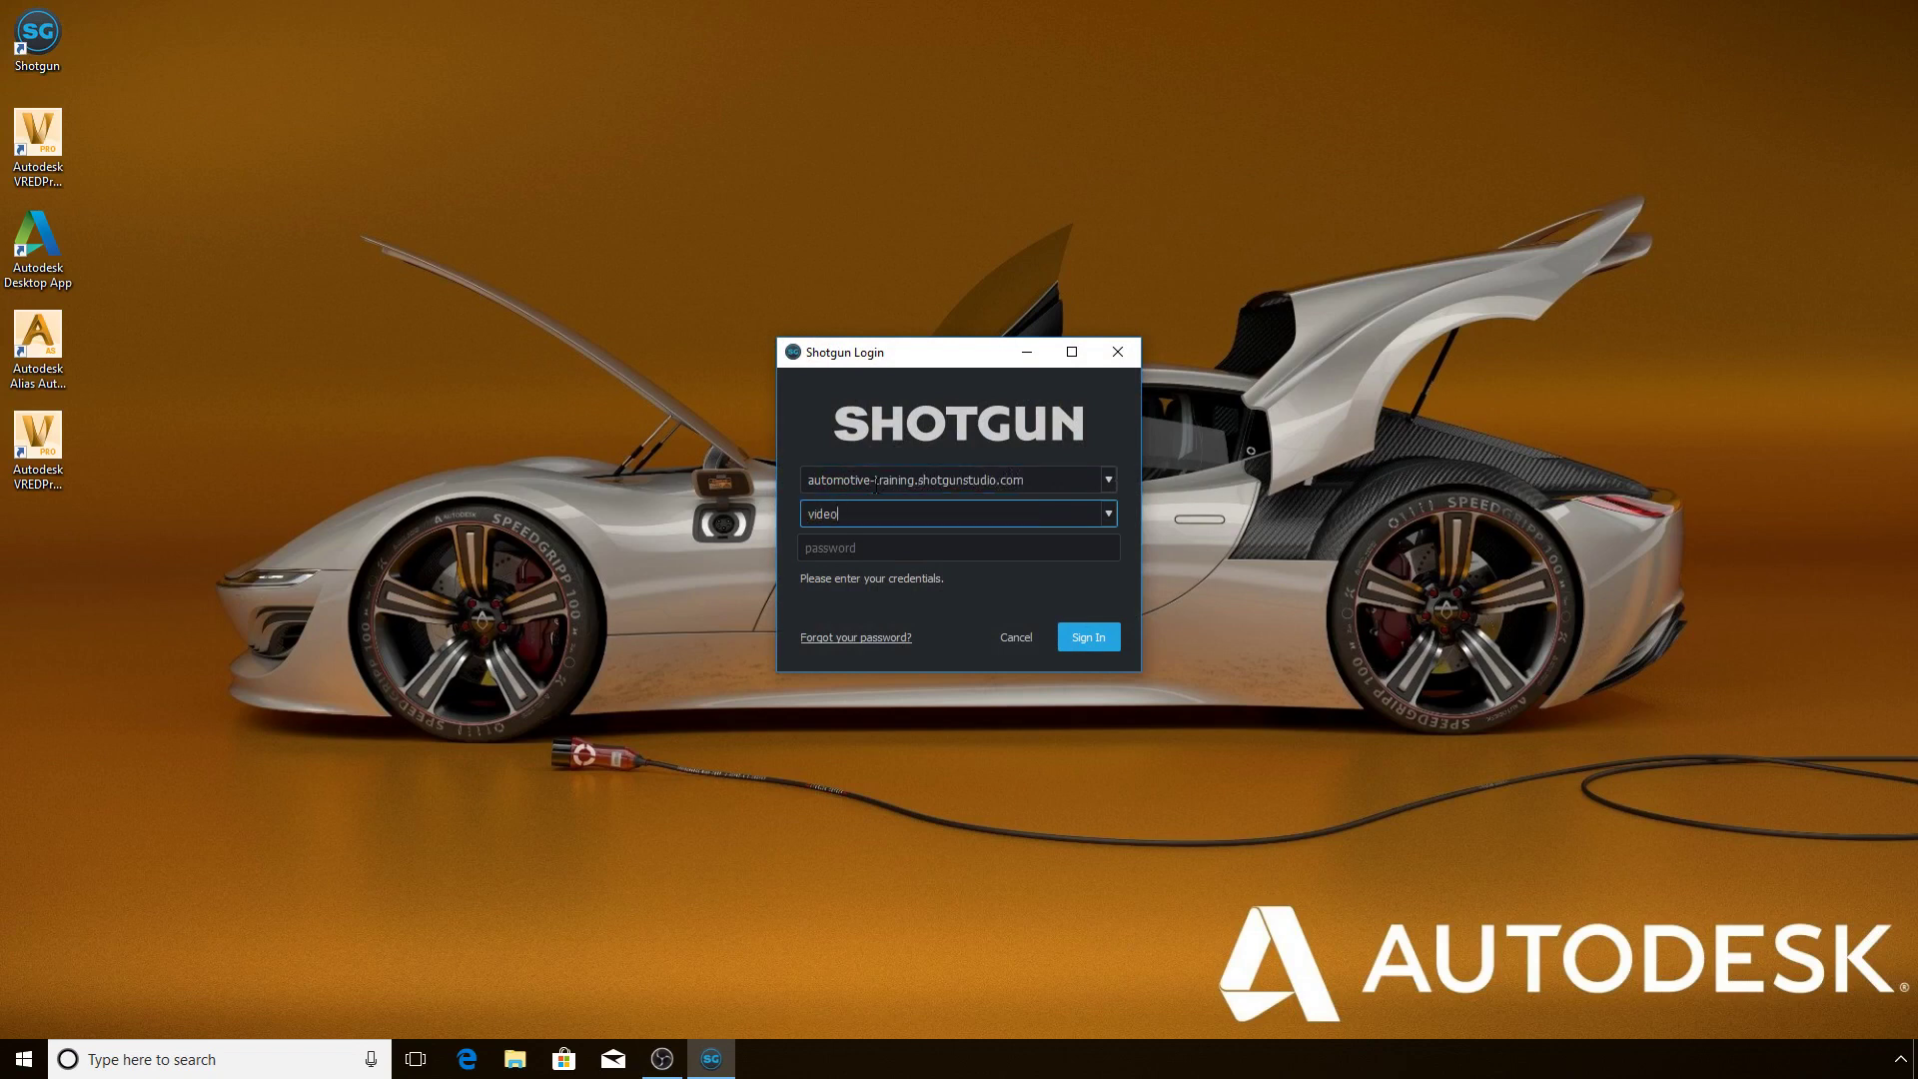
type("_user")
key("Tab")
type("********")
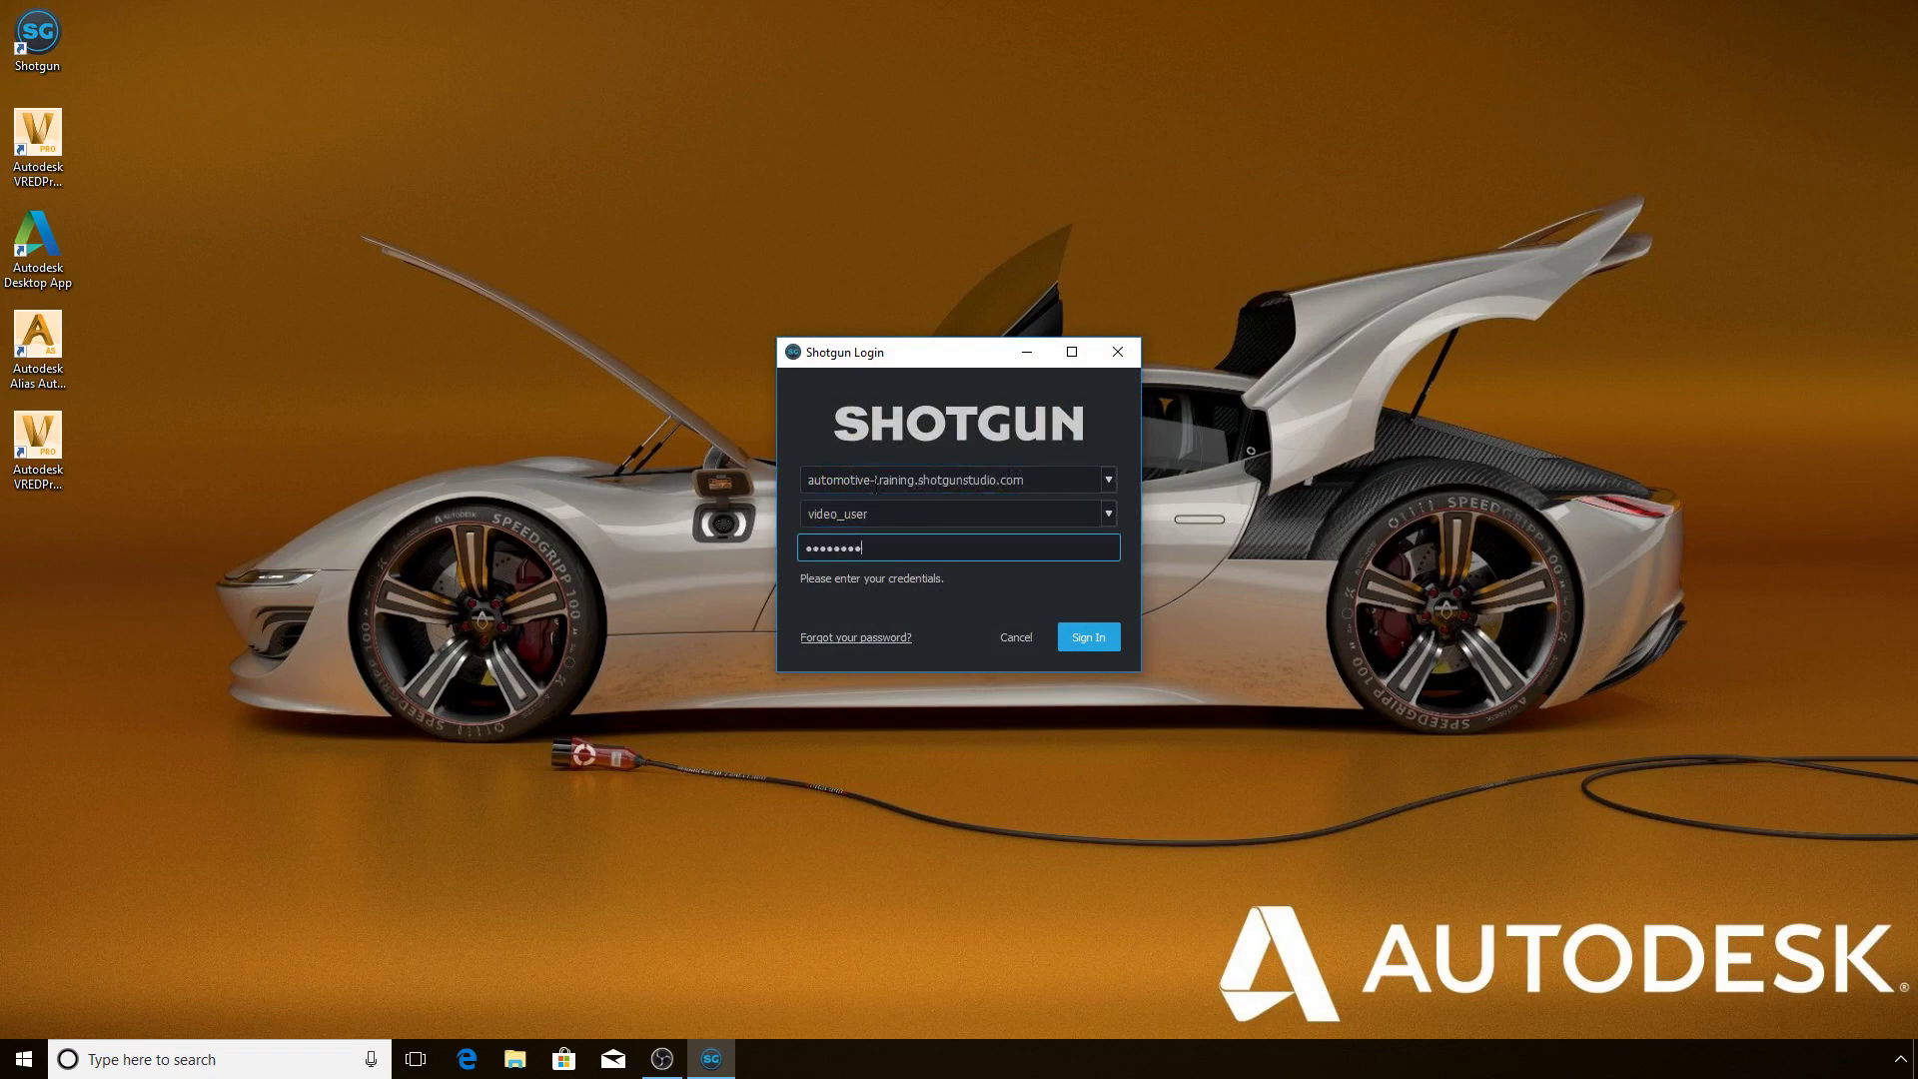
key("Return")
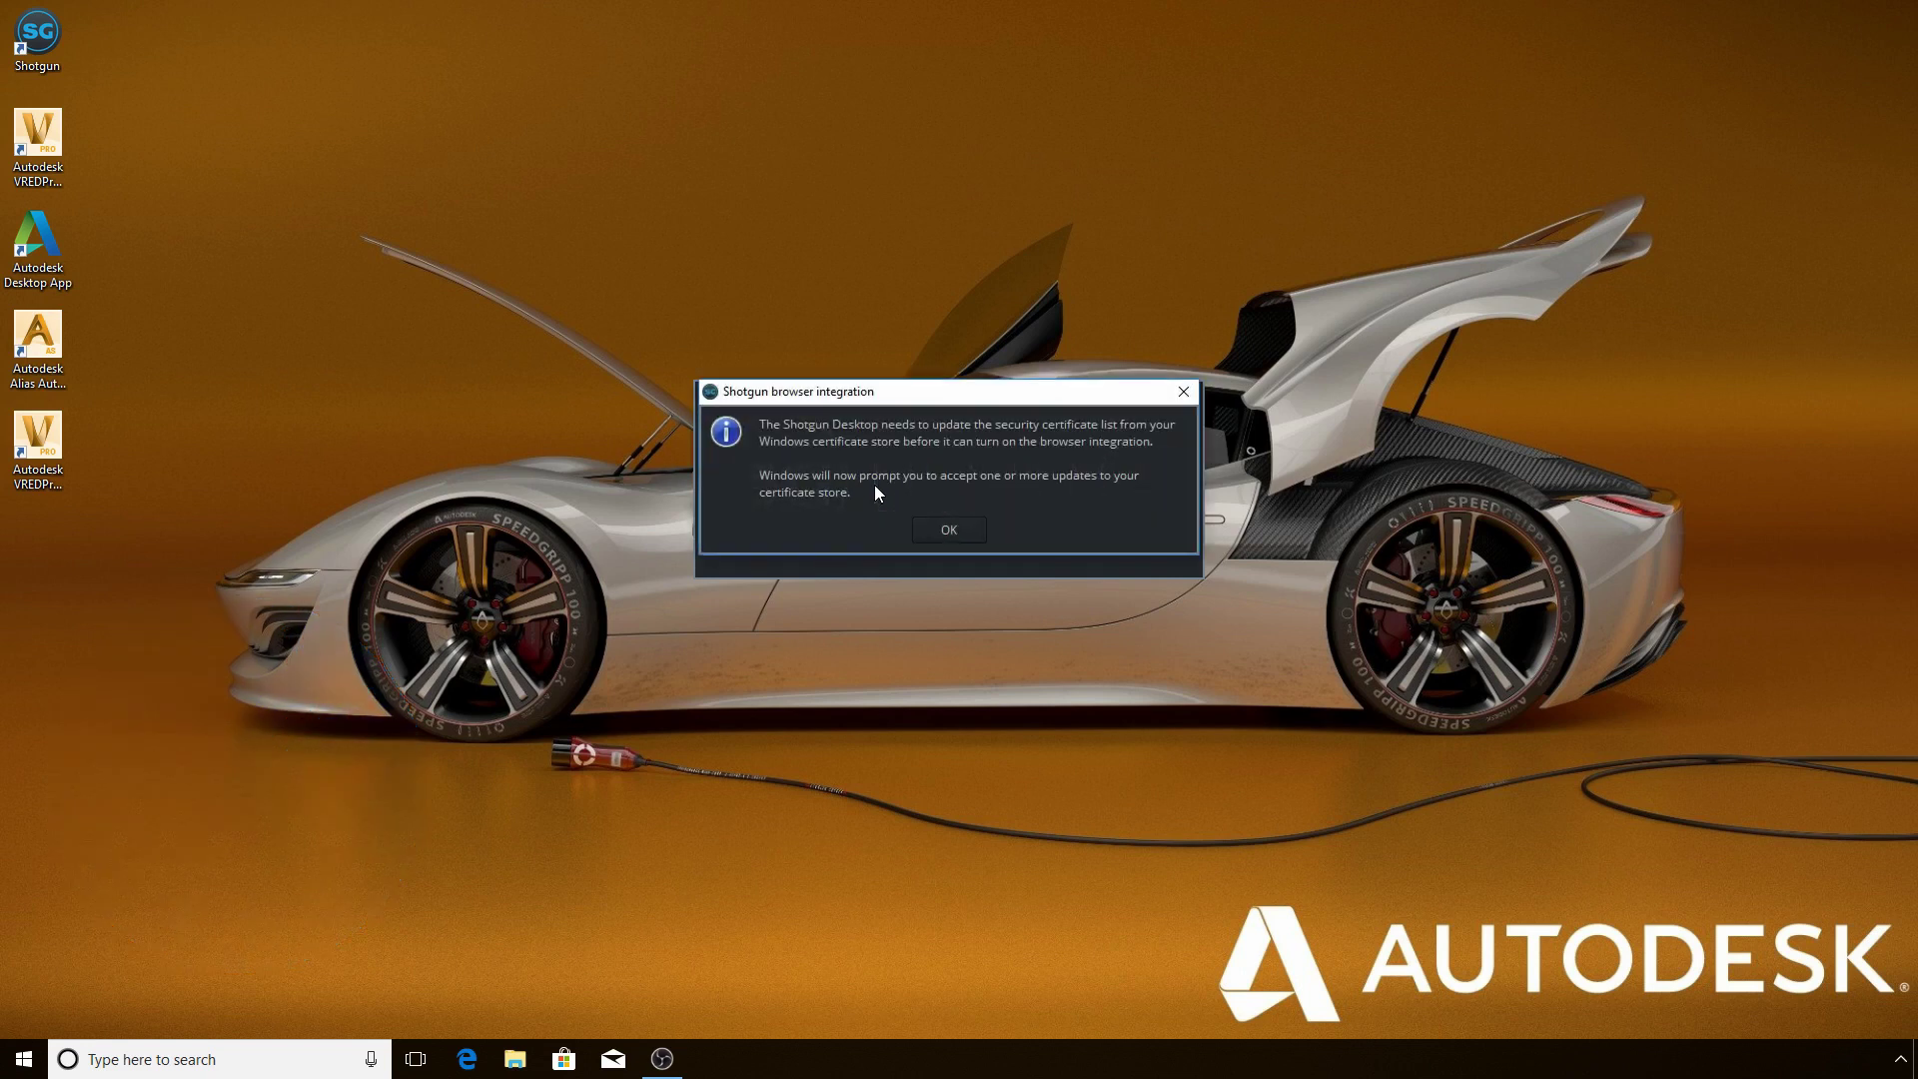
- Acknowledge the browser-integration notice, then approve deleting the old localhost certificate and installing the new one
left_click(948, 531)
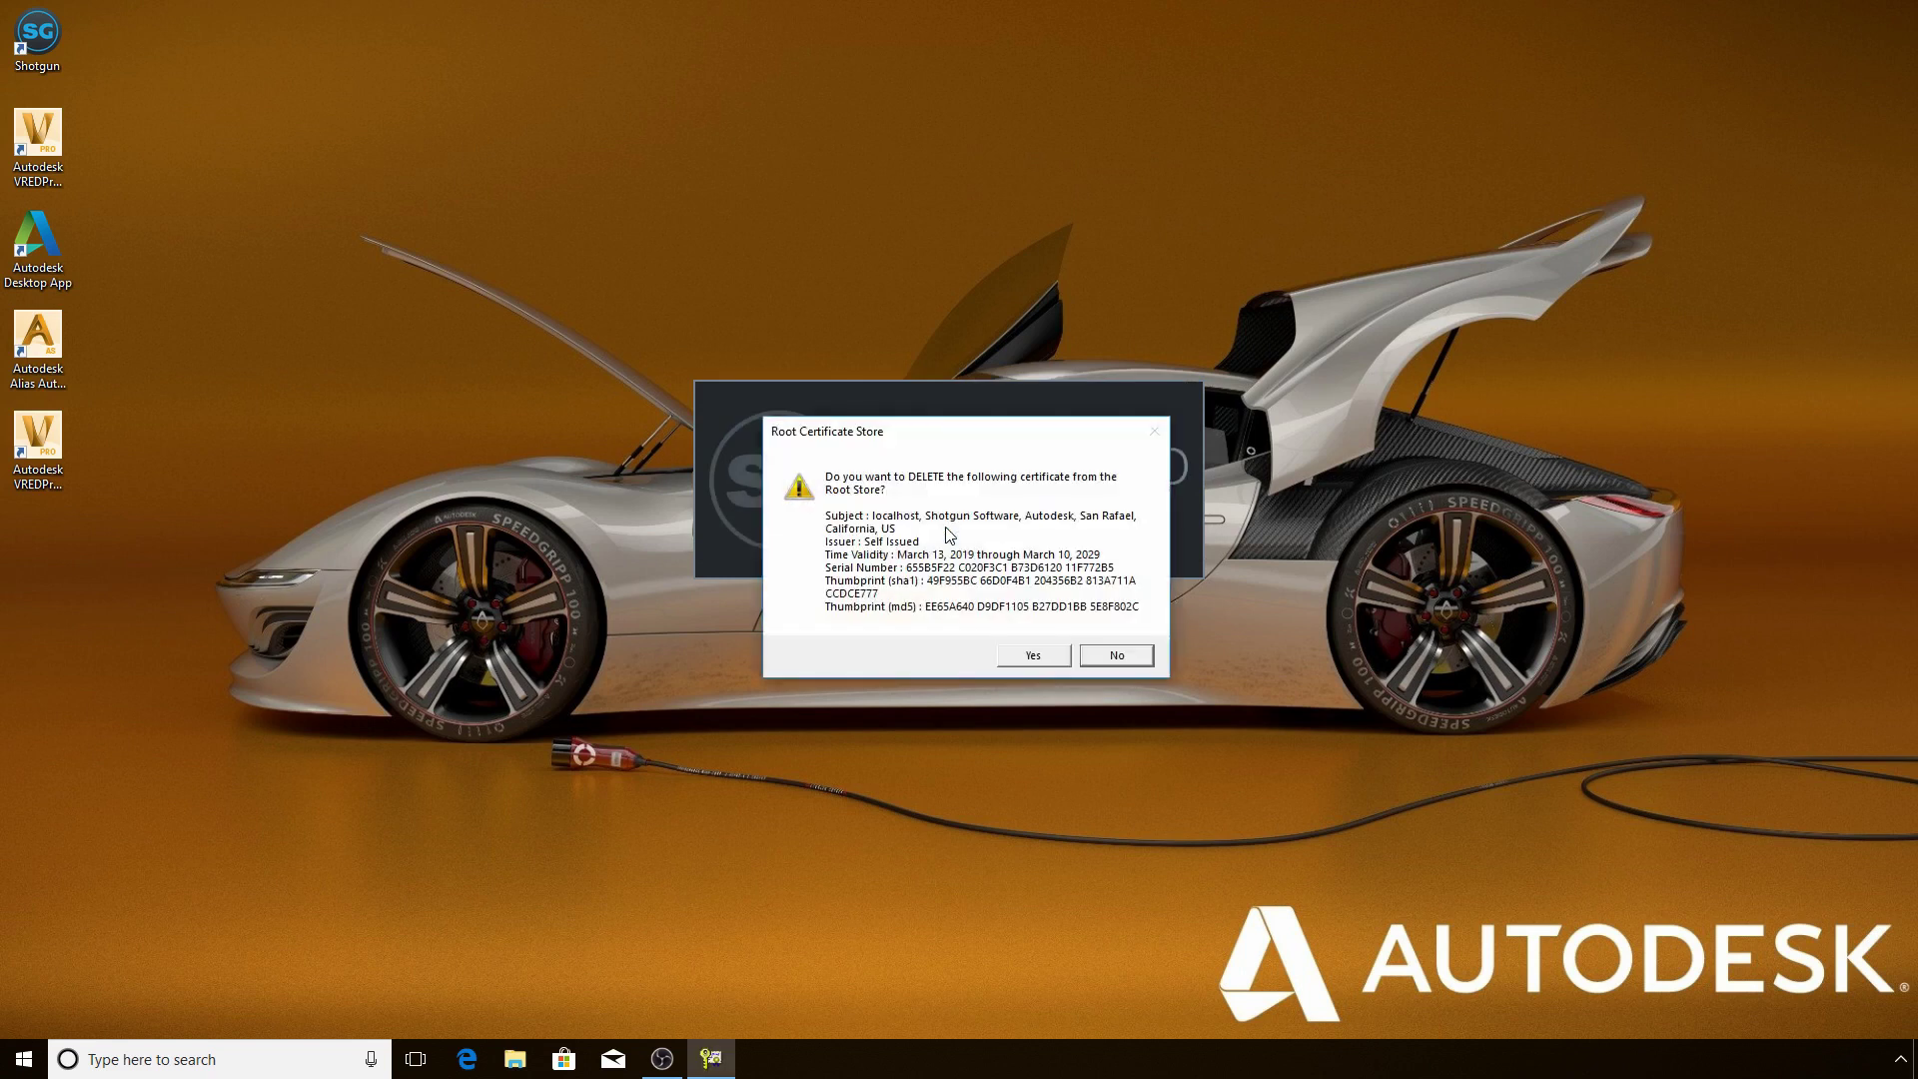
left_click(1059, 660)
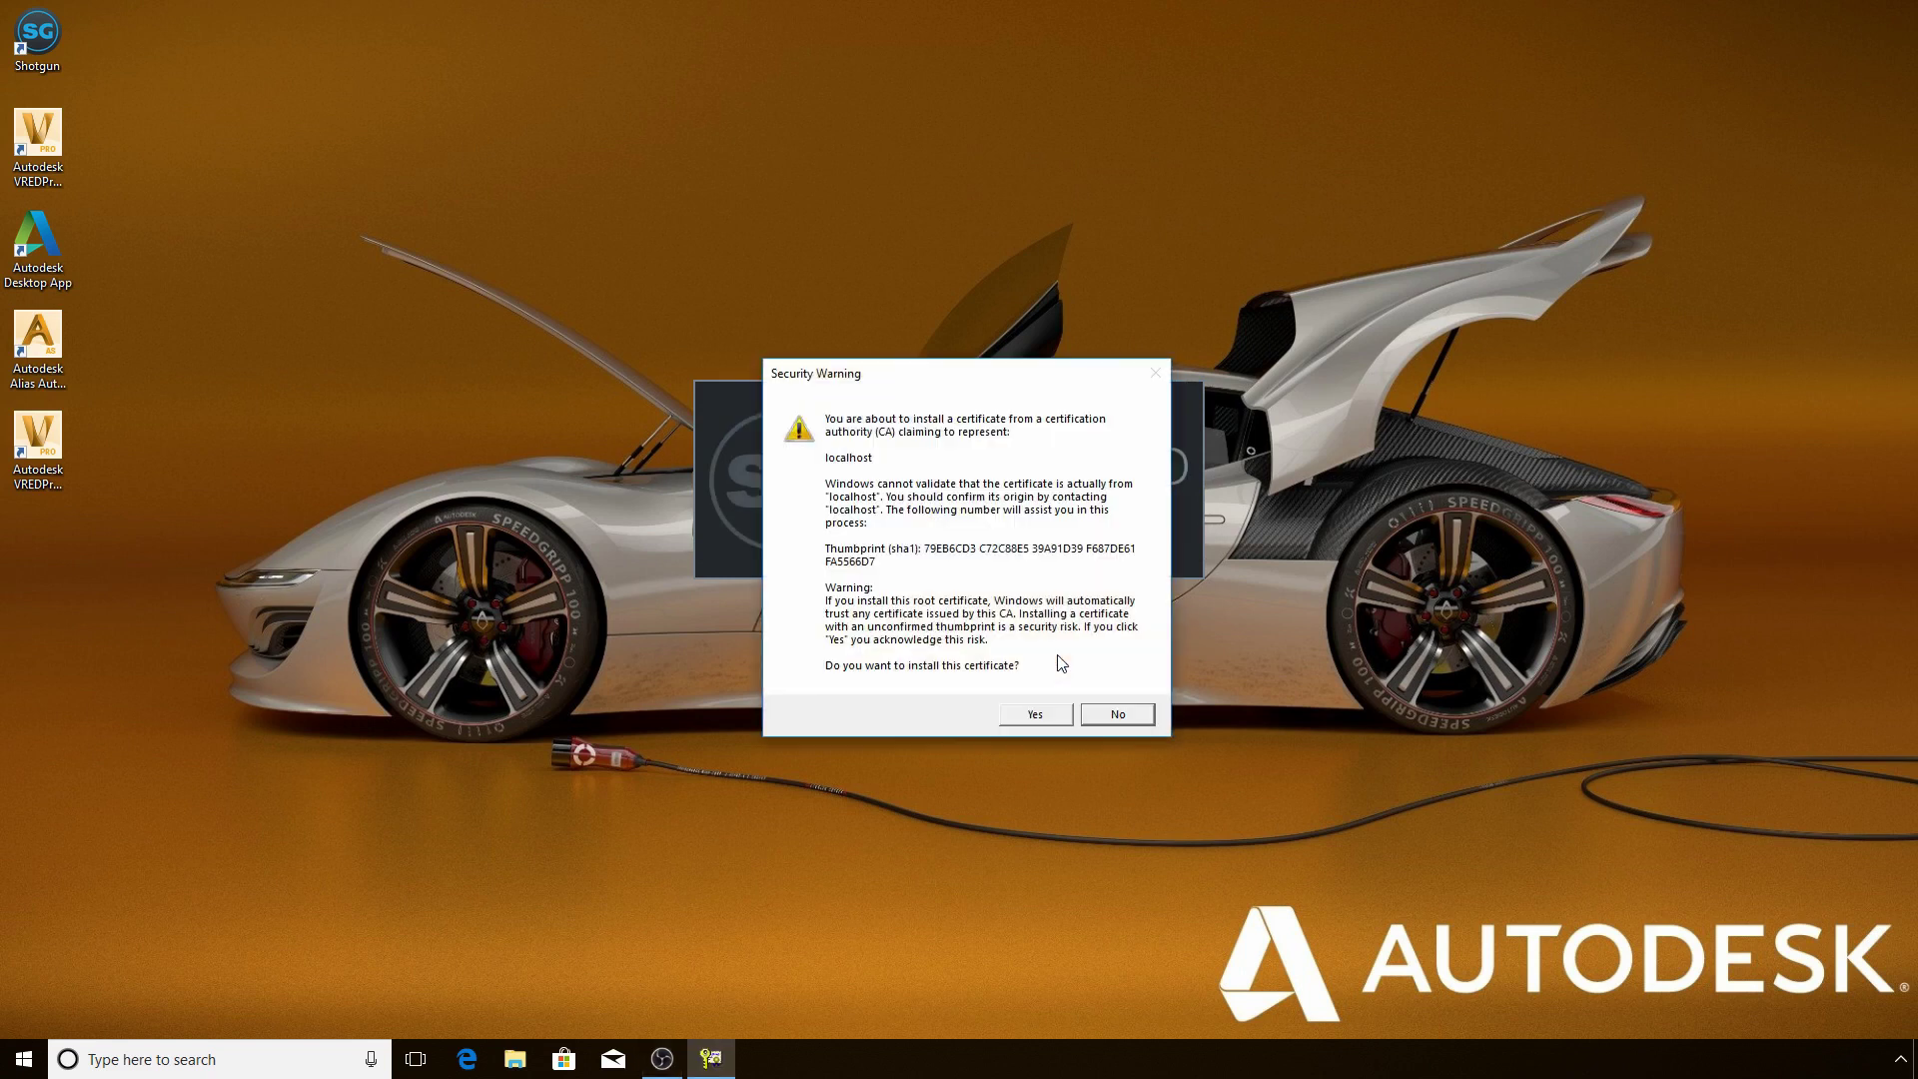
left_click(1037, 714)
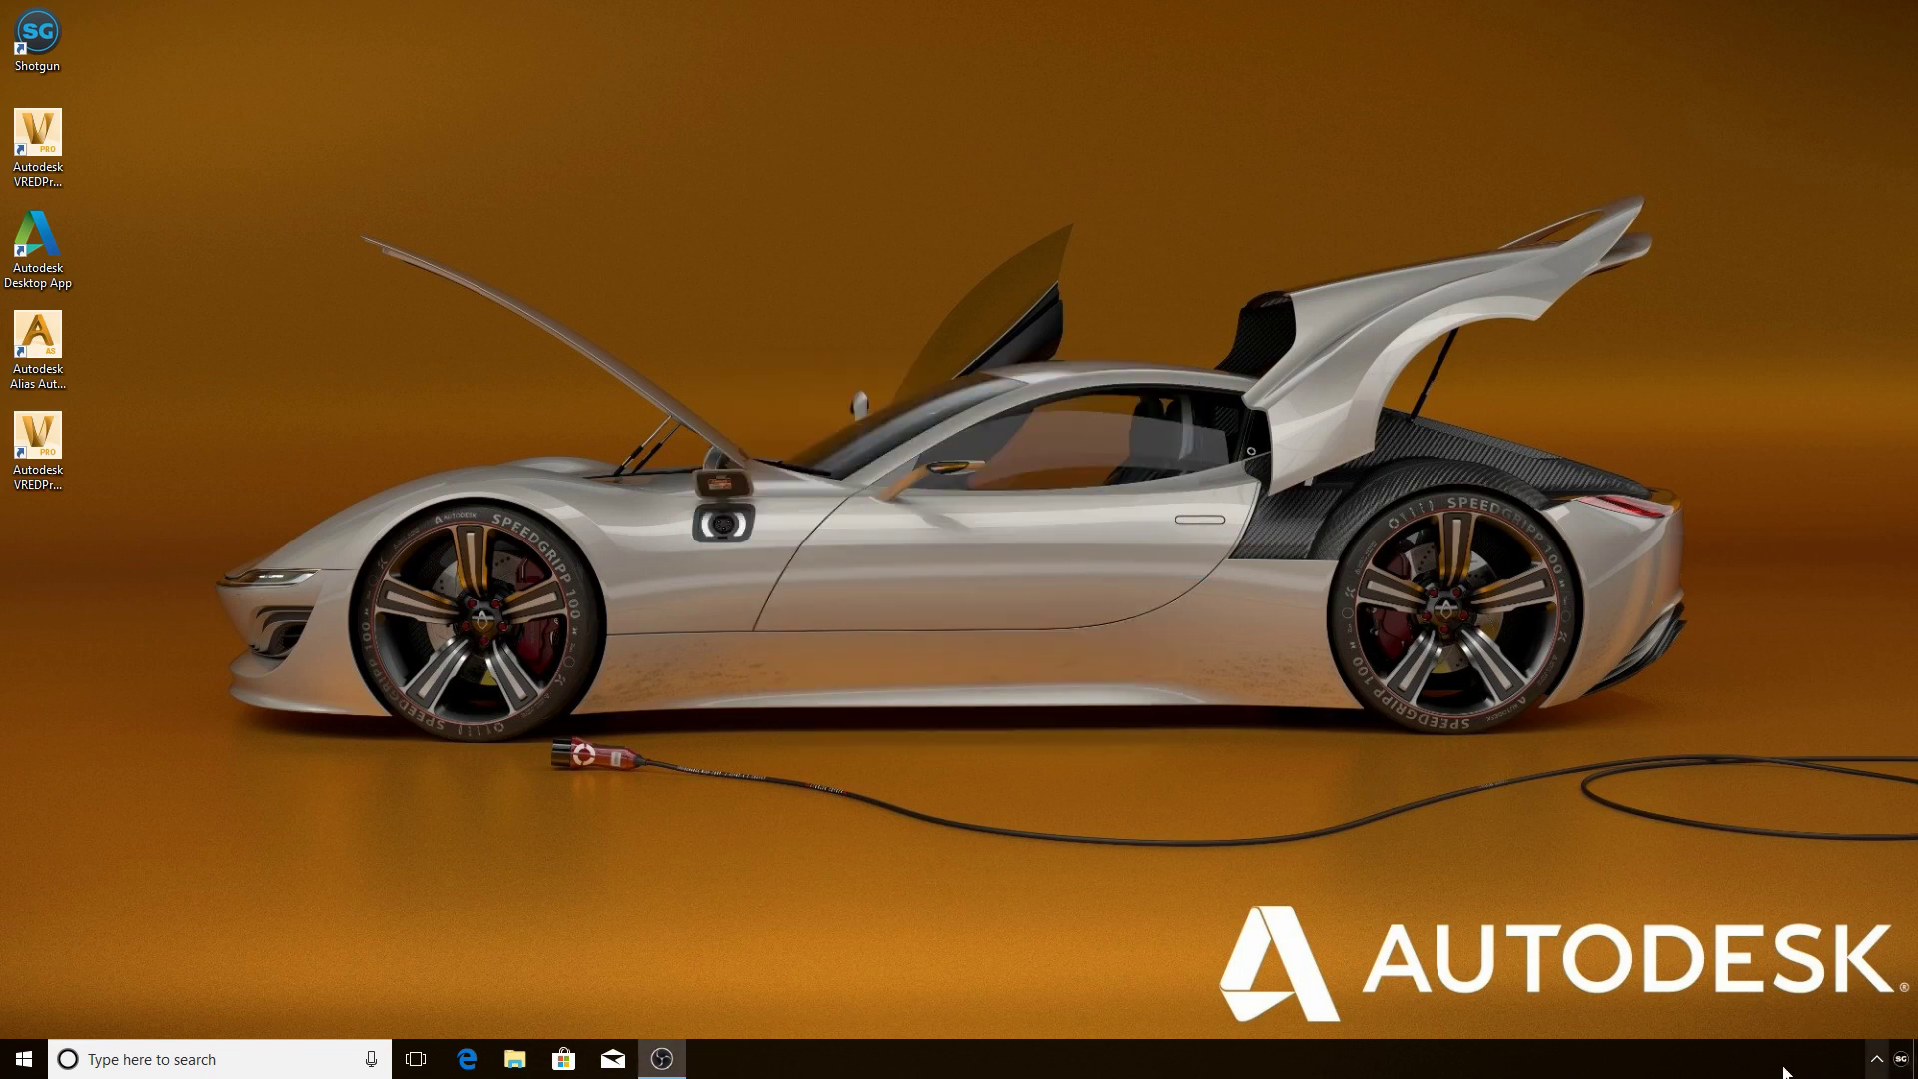
- Detach the Shotgun tray panel into a floating Projects window and open the account menu
left_click(1902, 1061)
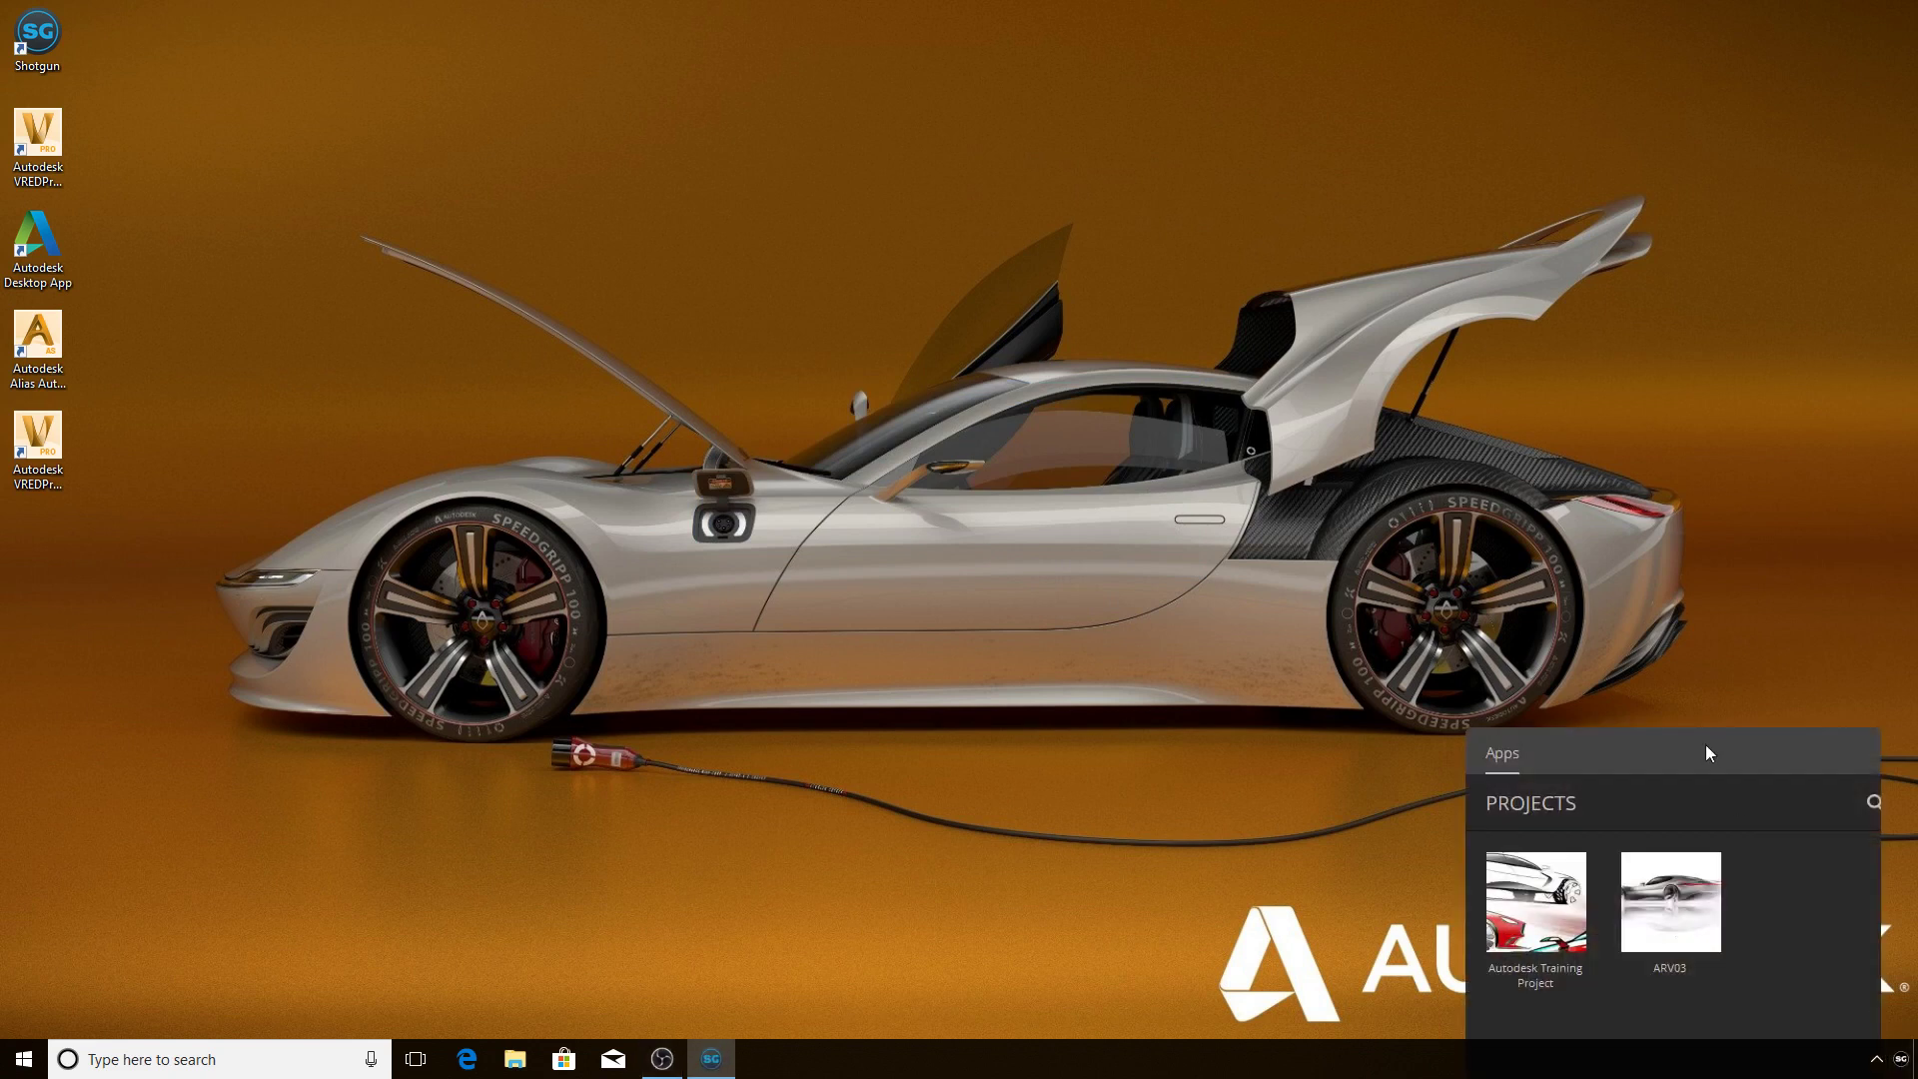
left_click_drag(1704, 751, 1716, 82)
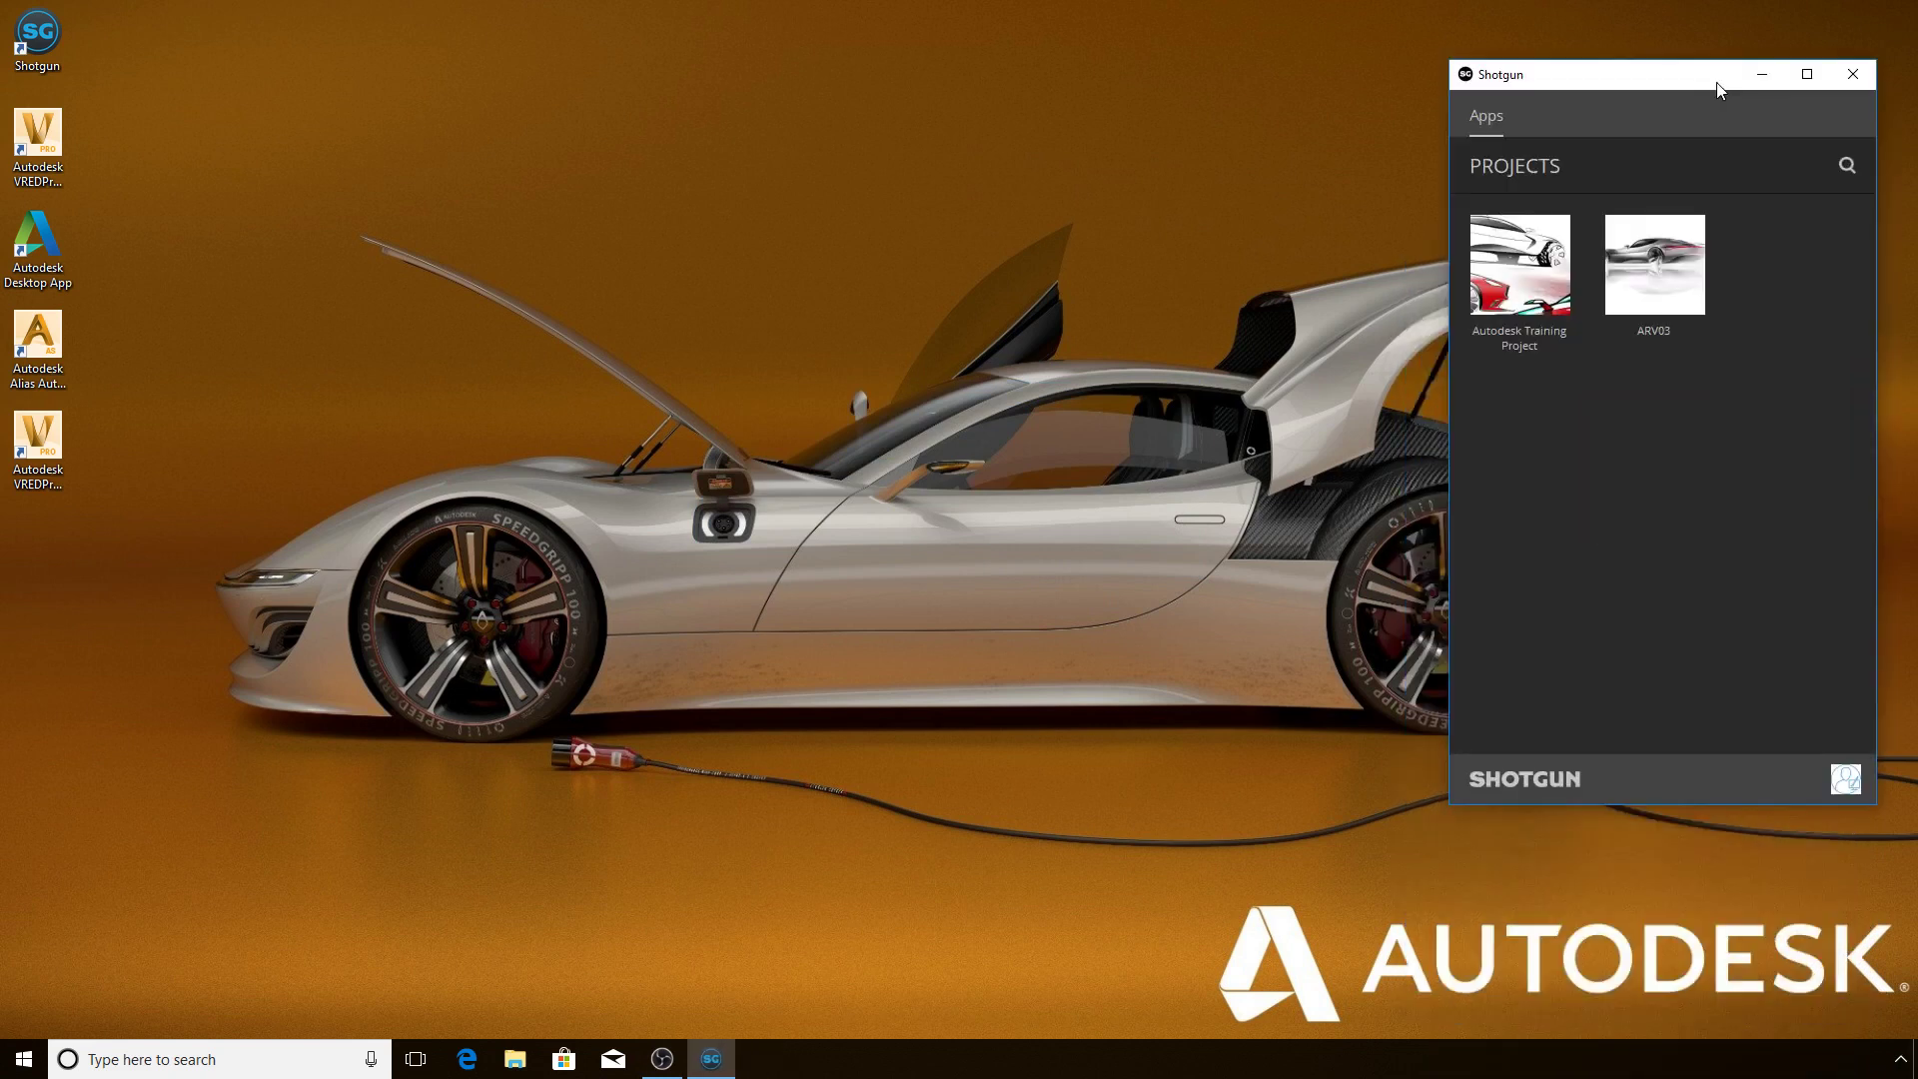
left_click(1832, 777)
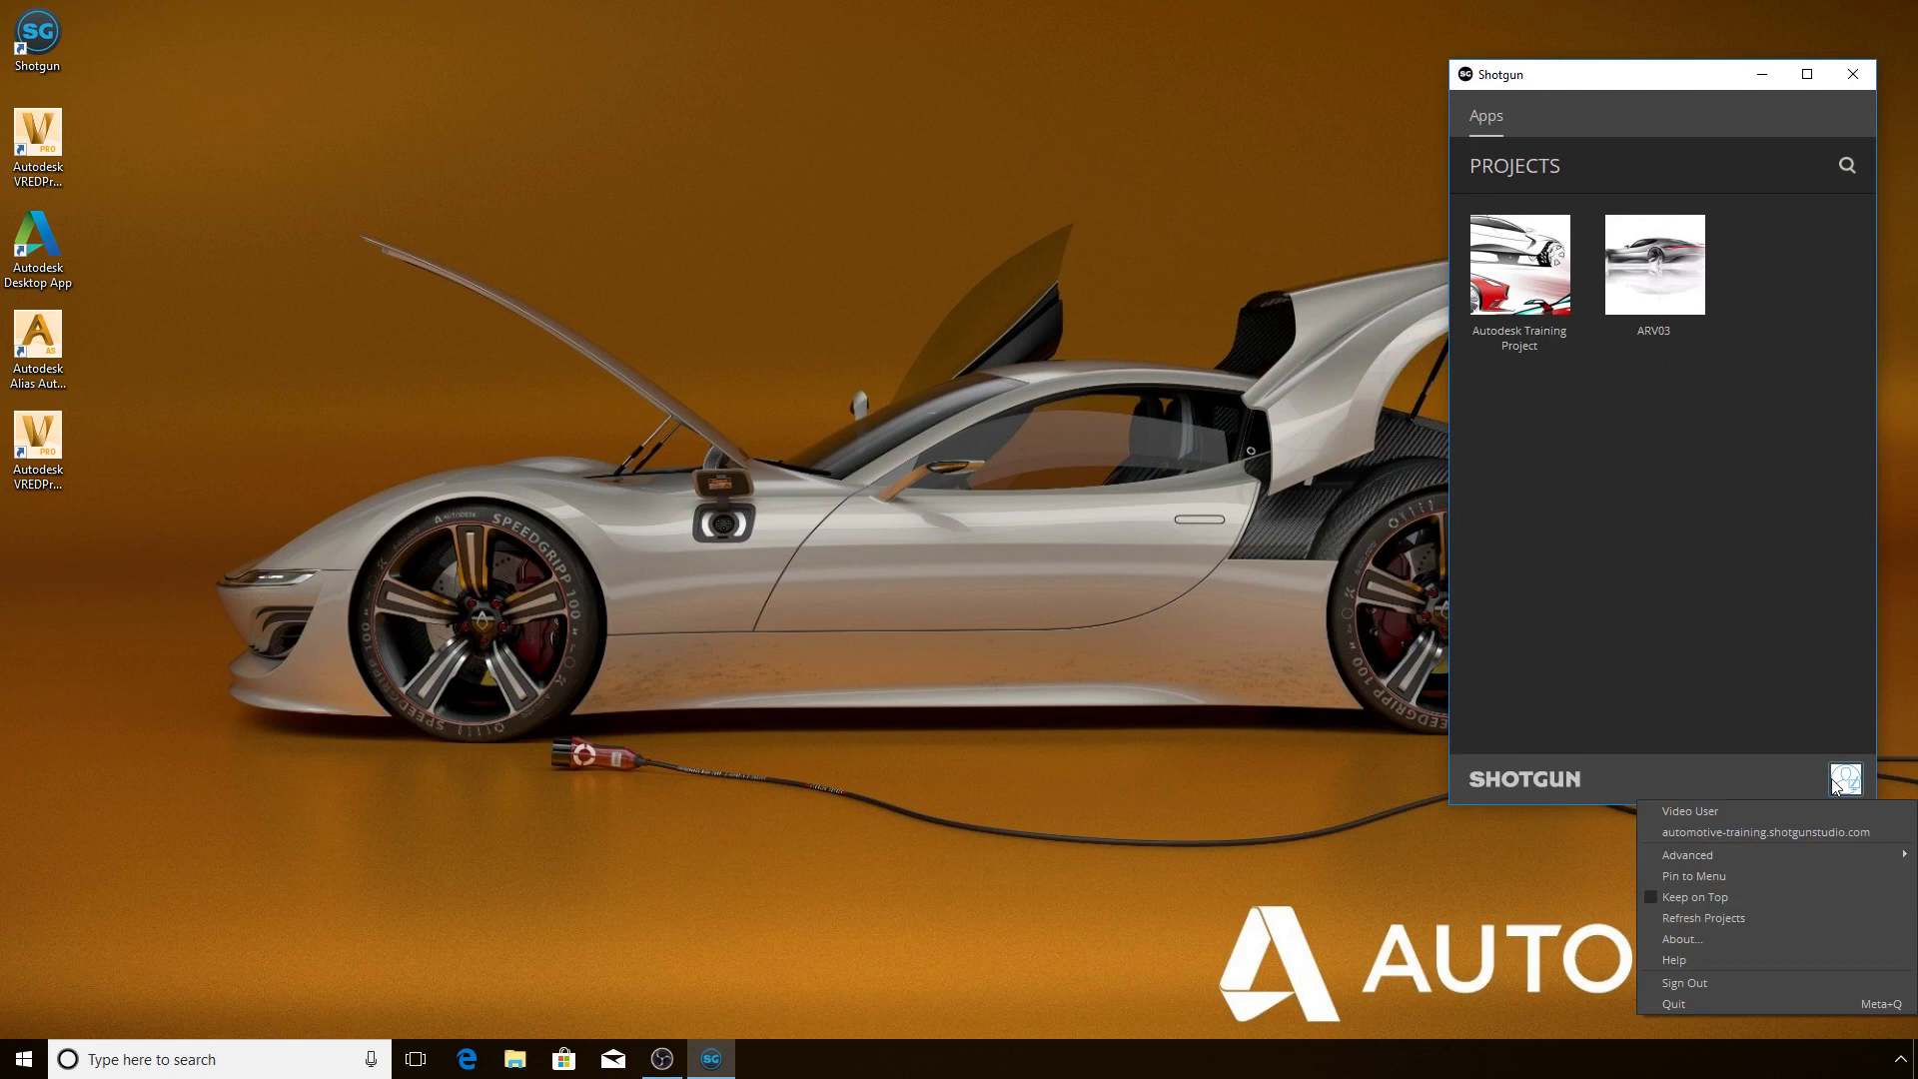
left_click(1834, 786)
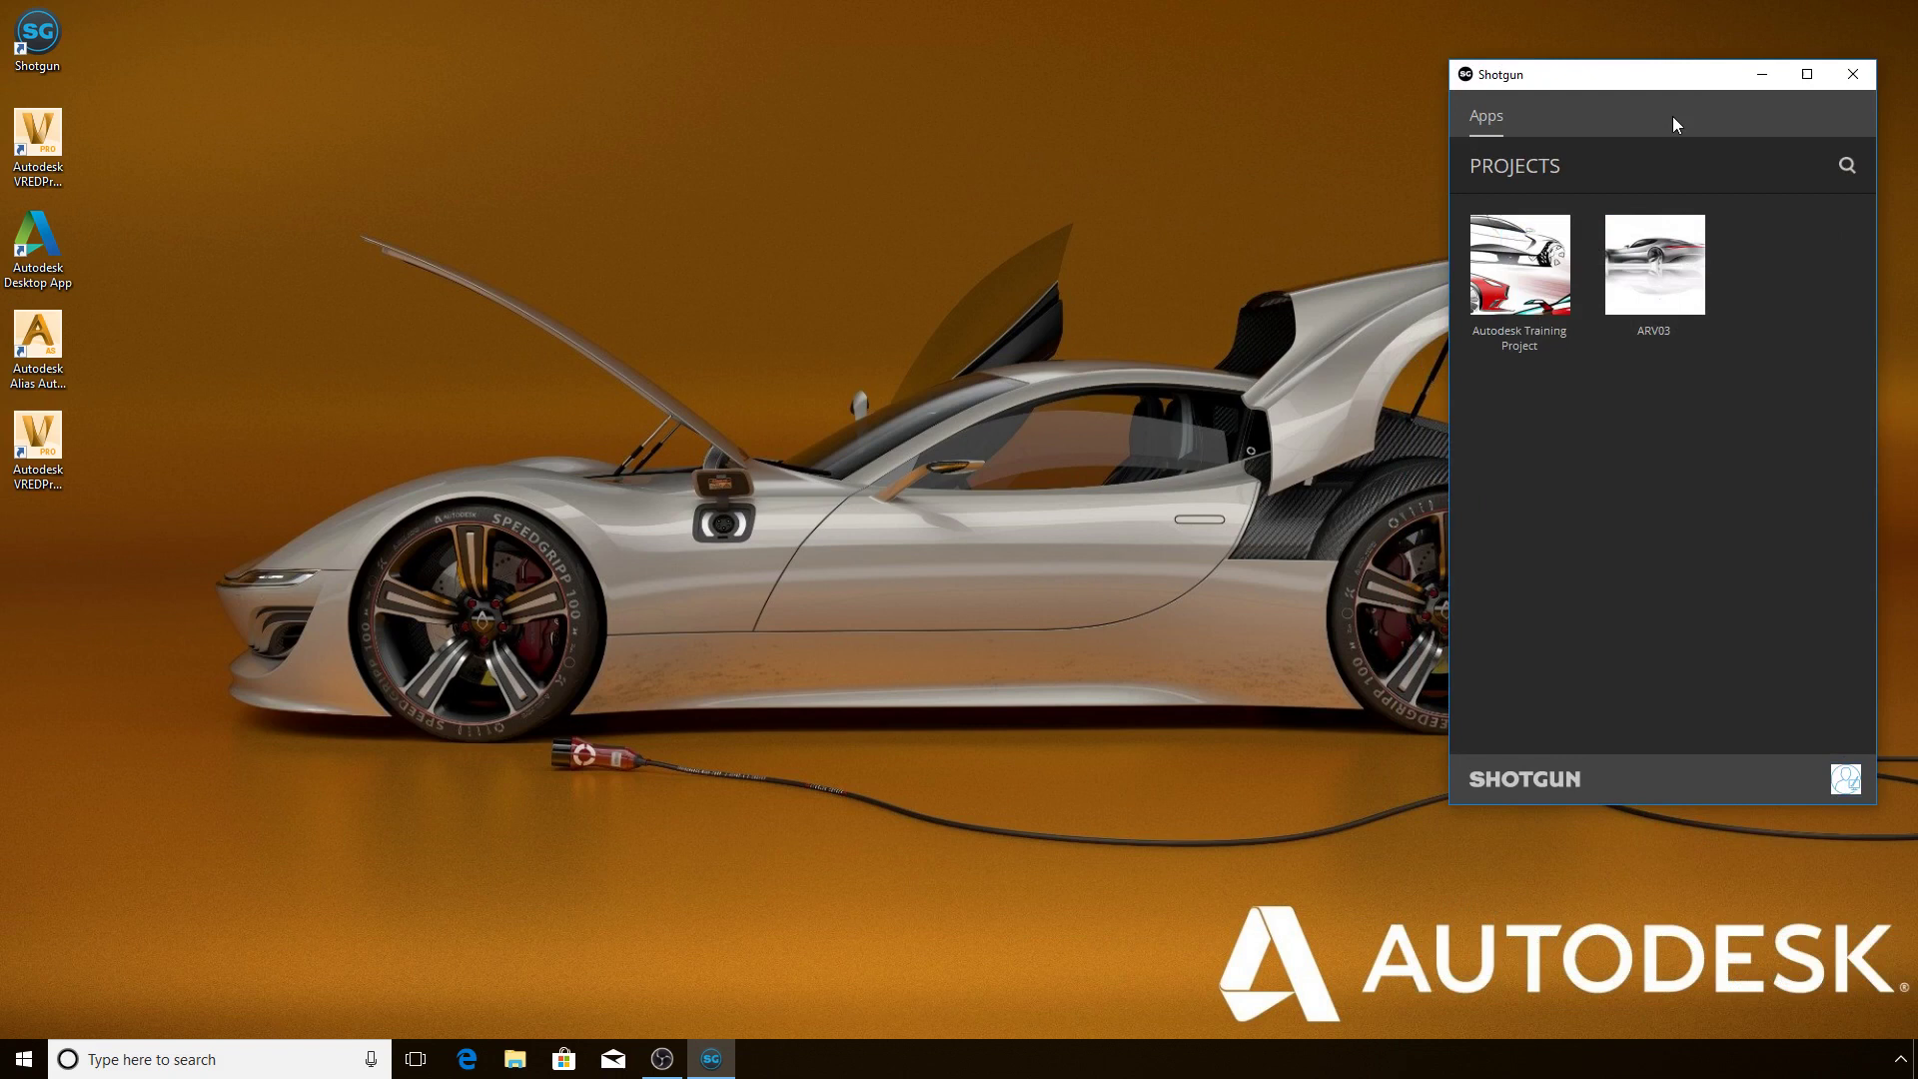
right_click(1674, 119)
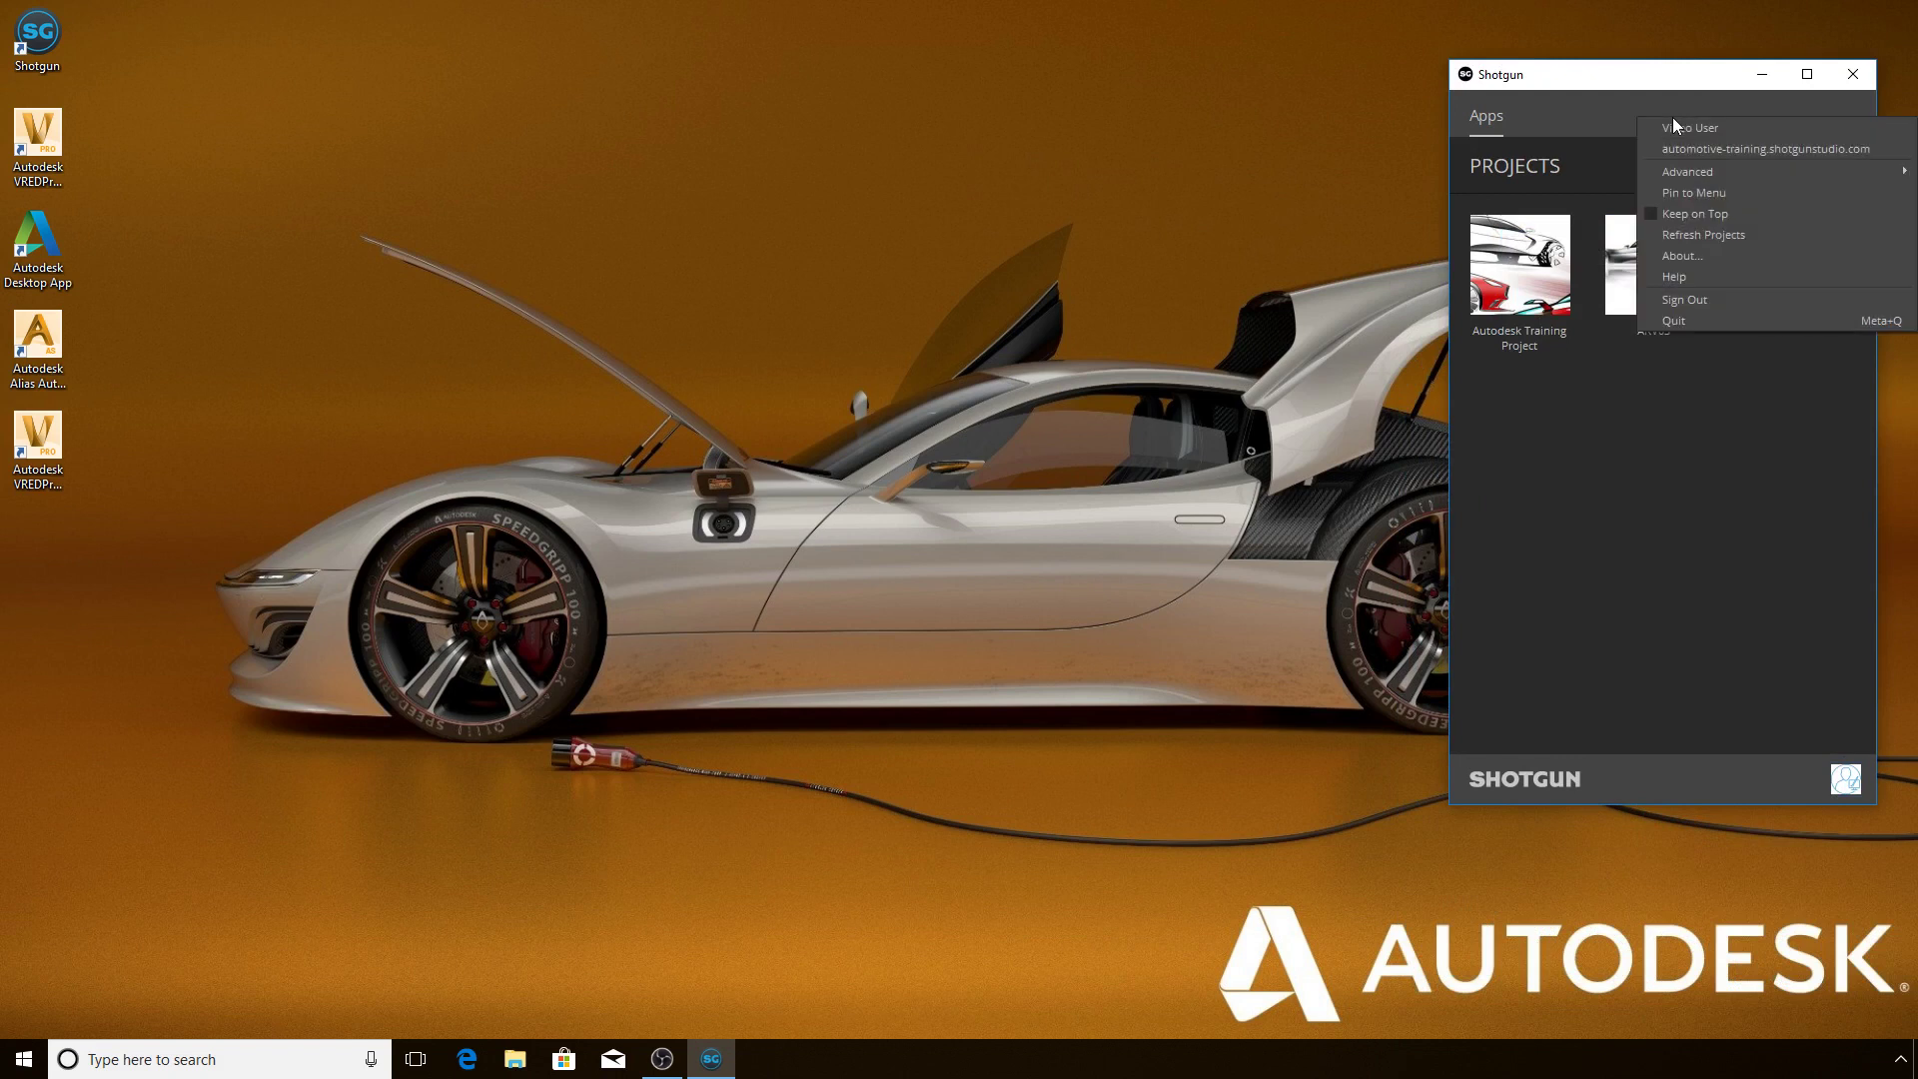
left_click(1844, 777)
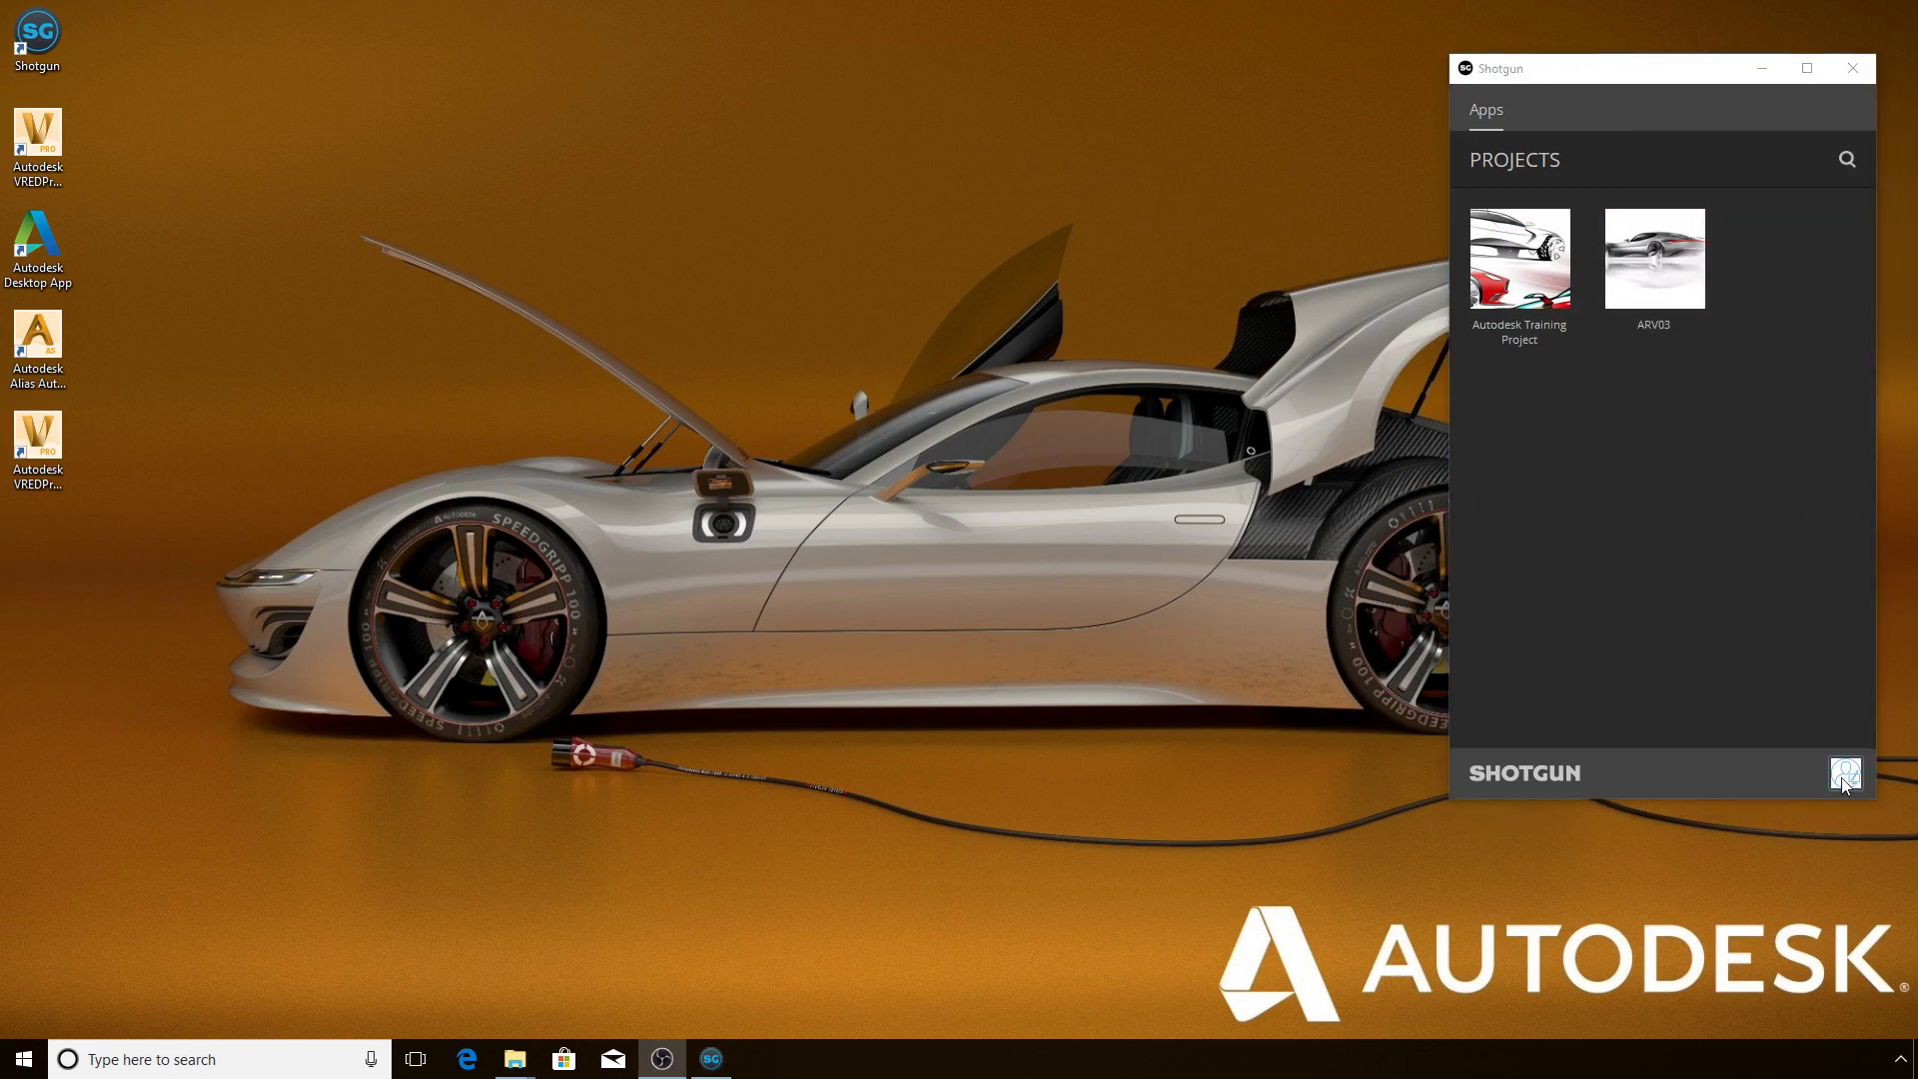
left_click(1844, 777)
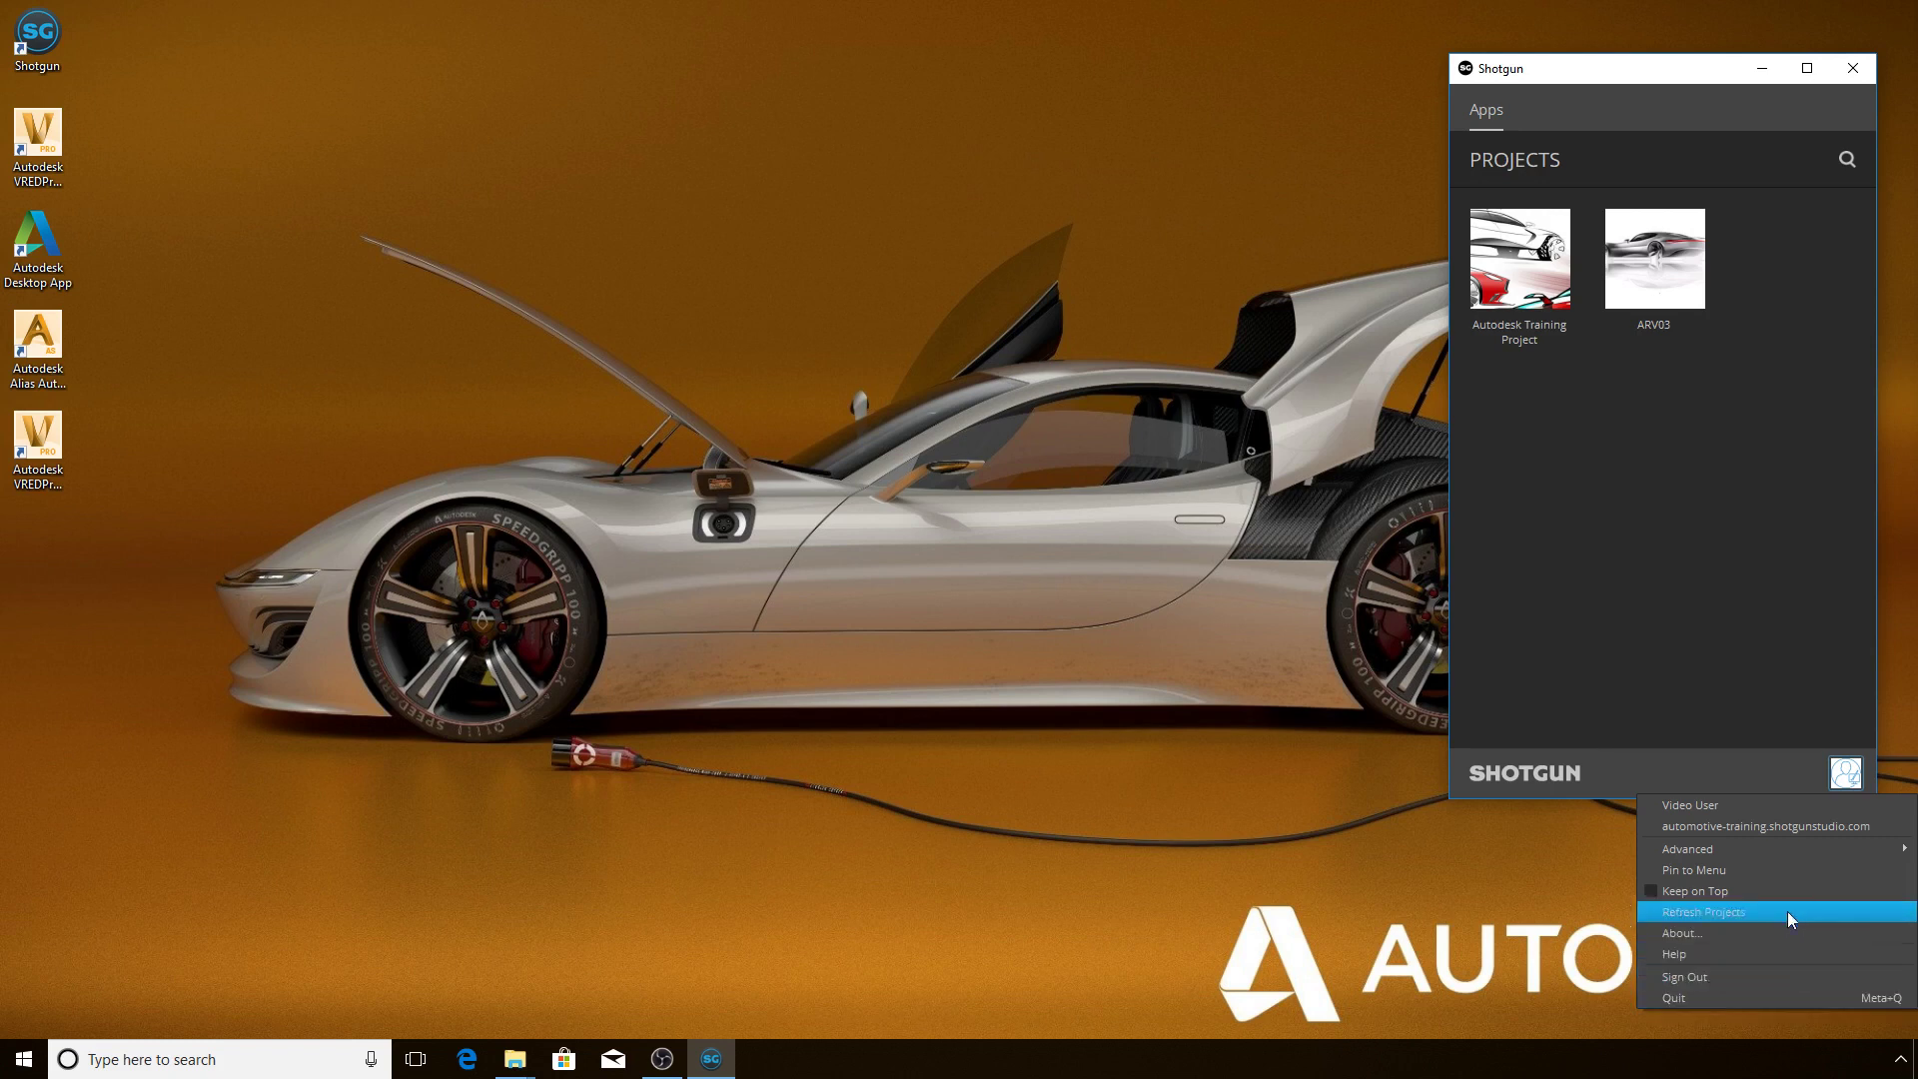
- Open the Shotgun Desktop Console, select all its log text, clear it, and close it
mouse_move(1789, 853)
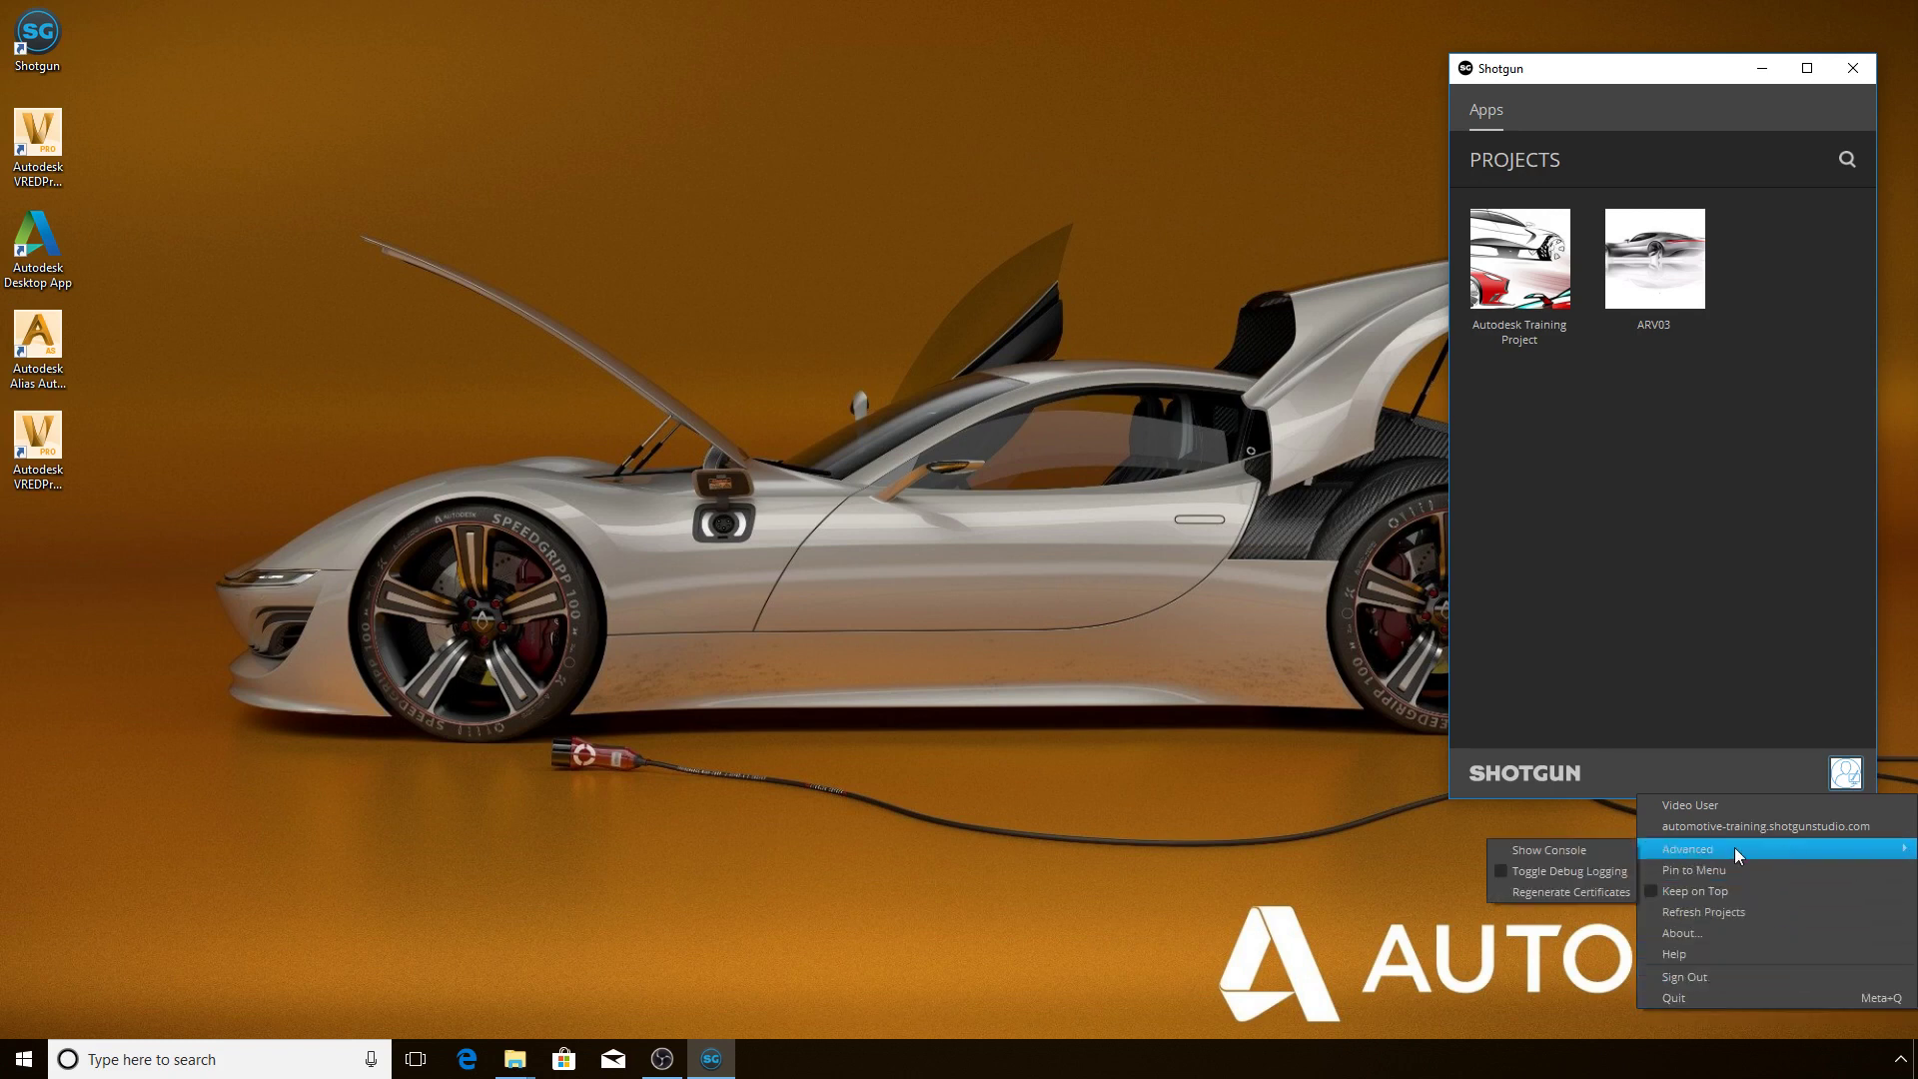
left_click(1586, 849)
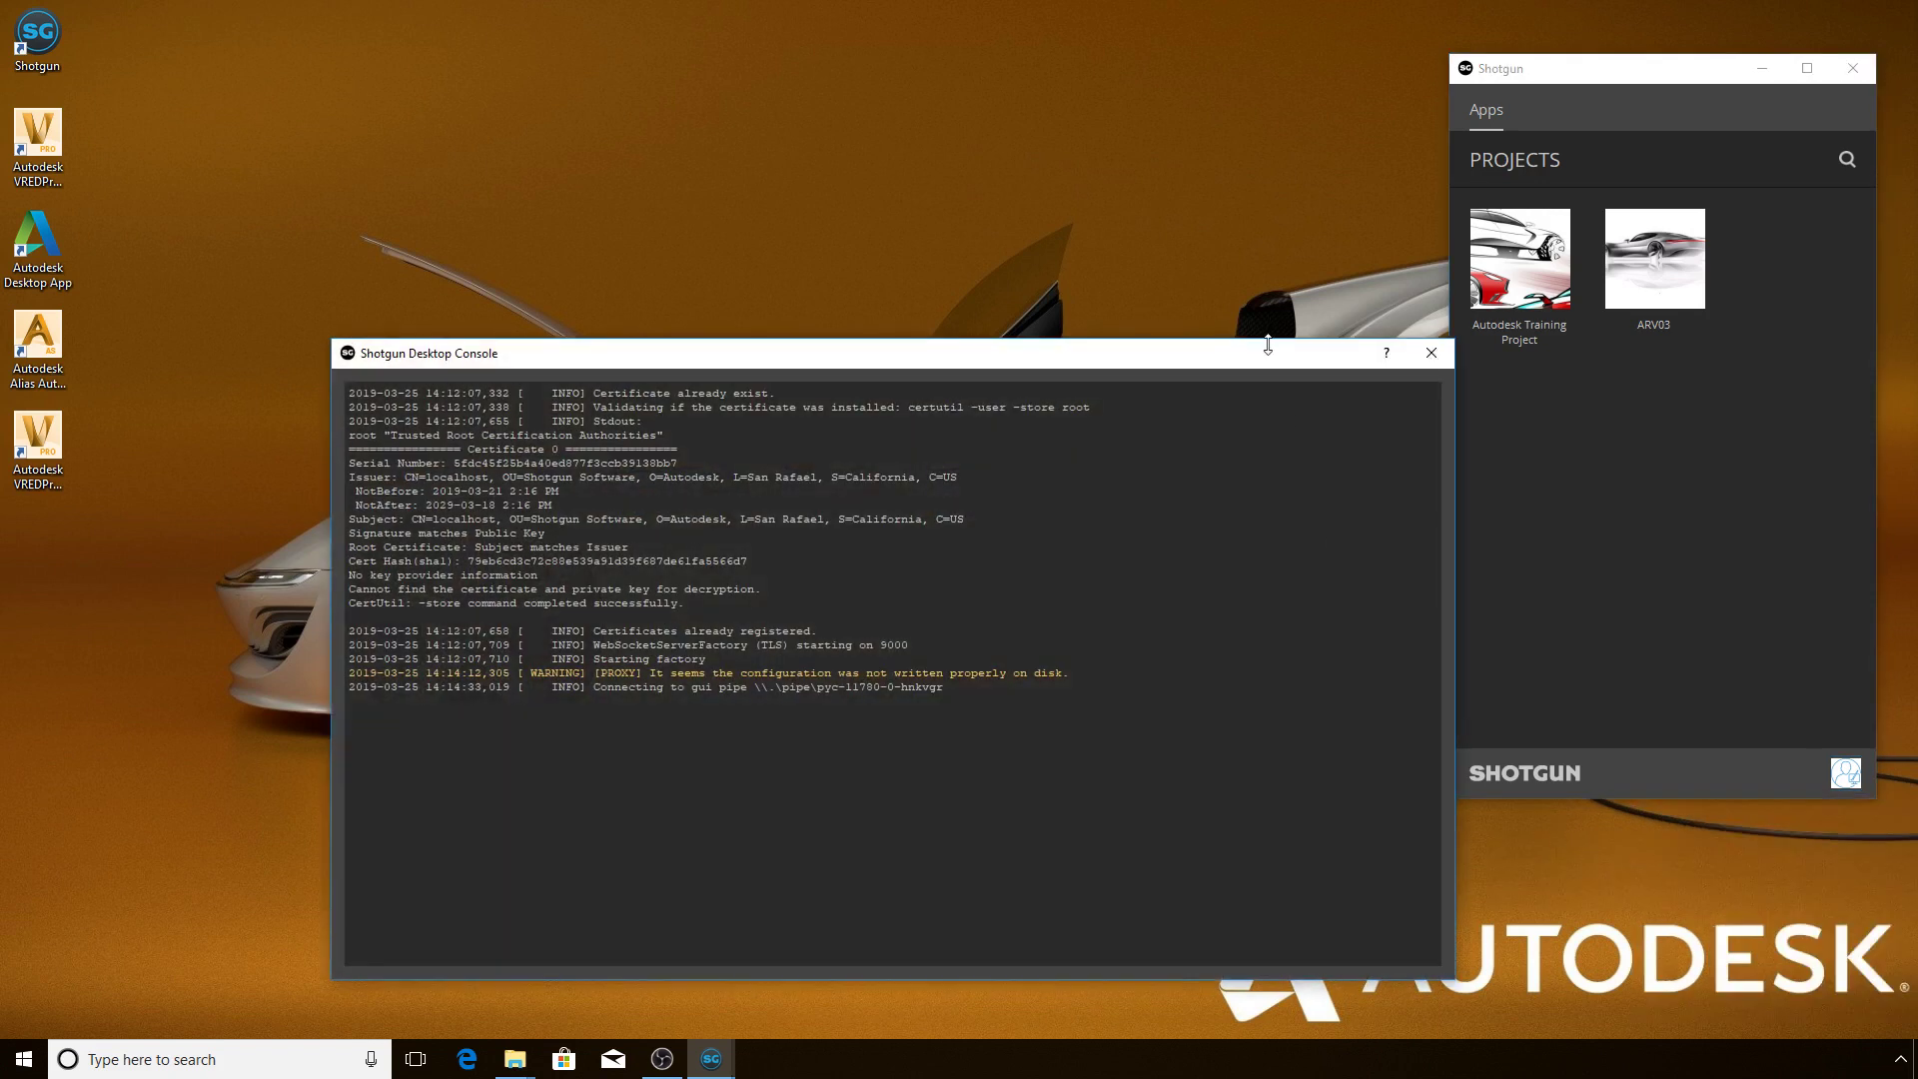
left_click_drag(1268, 361, 1231, 324)
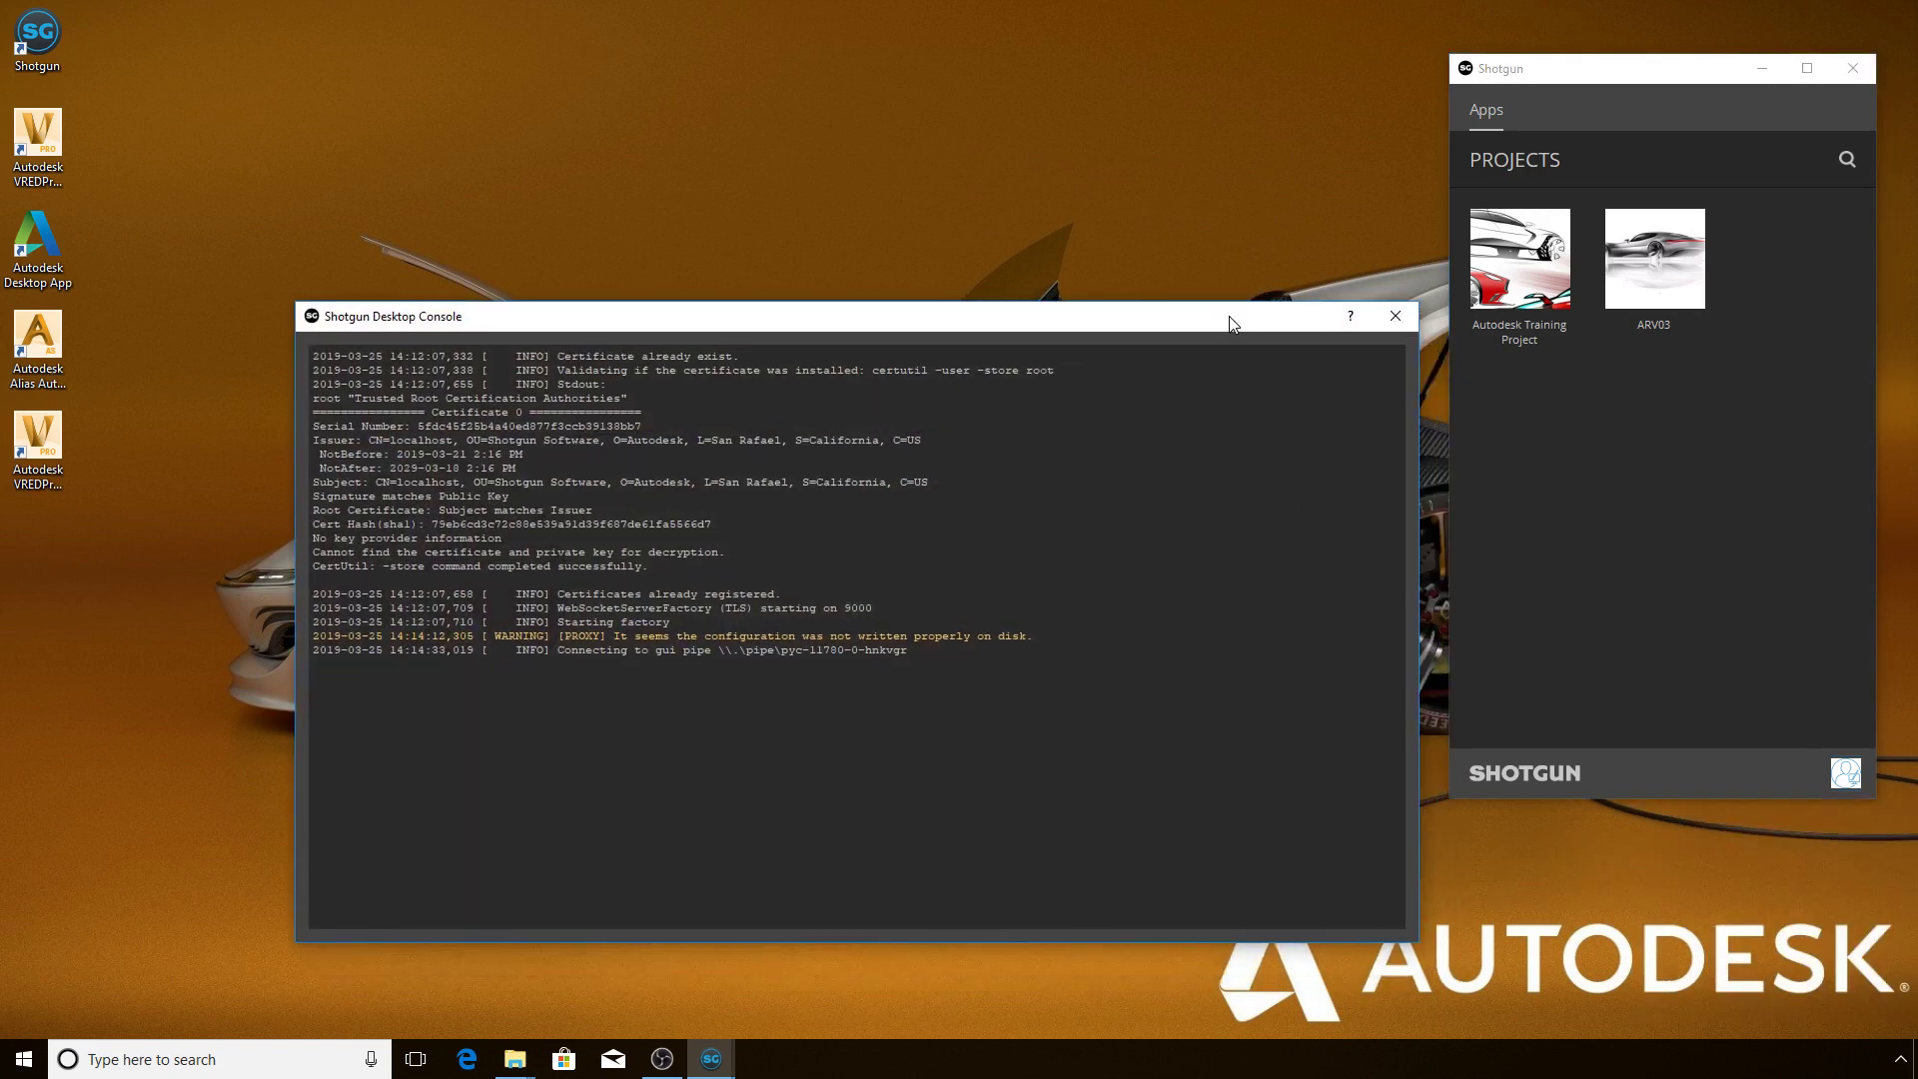
right_click(1183, 482)
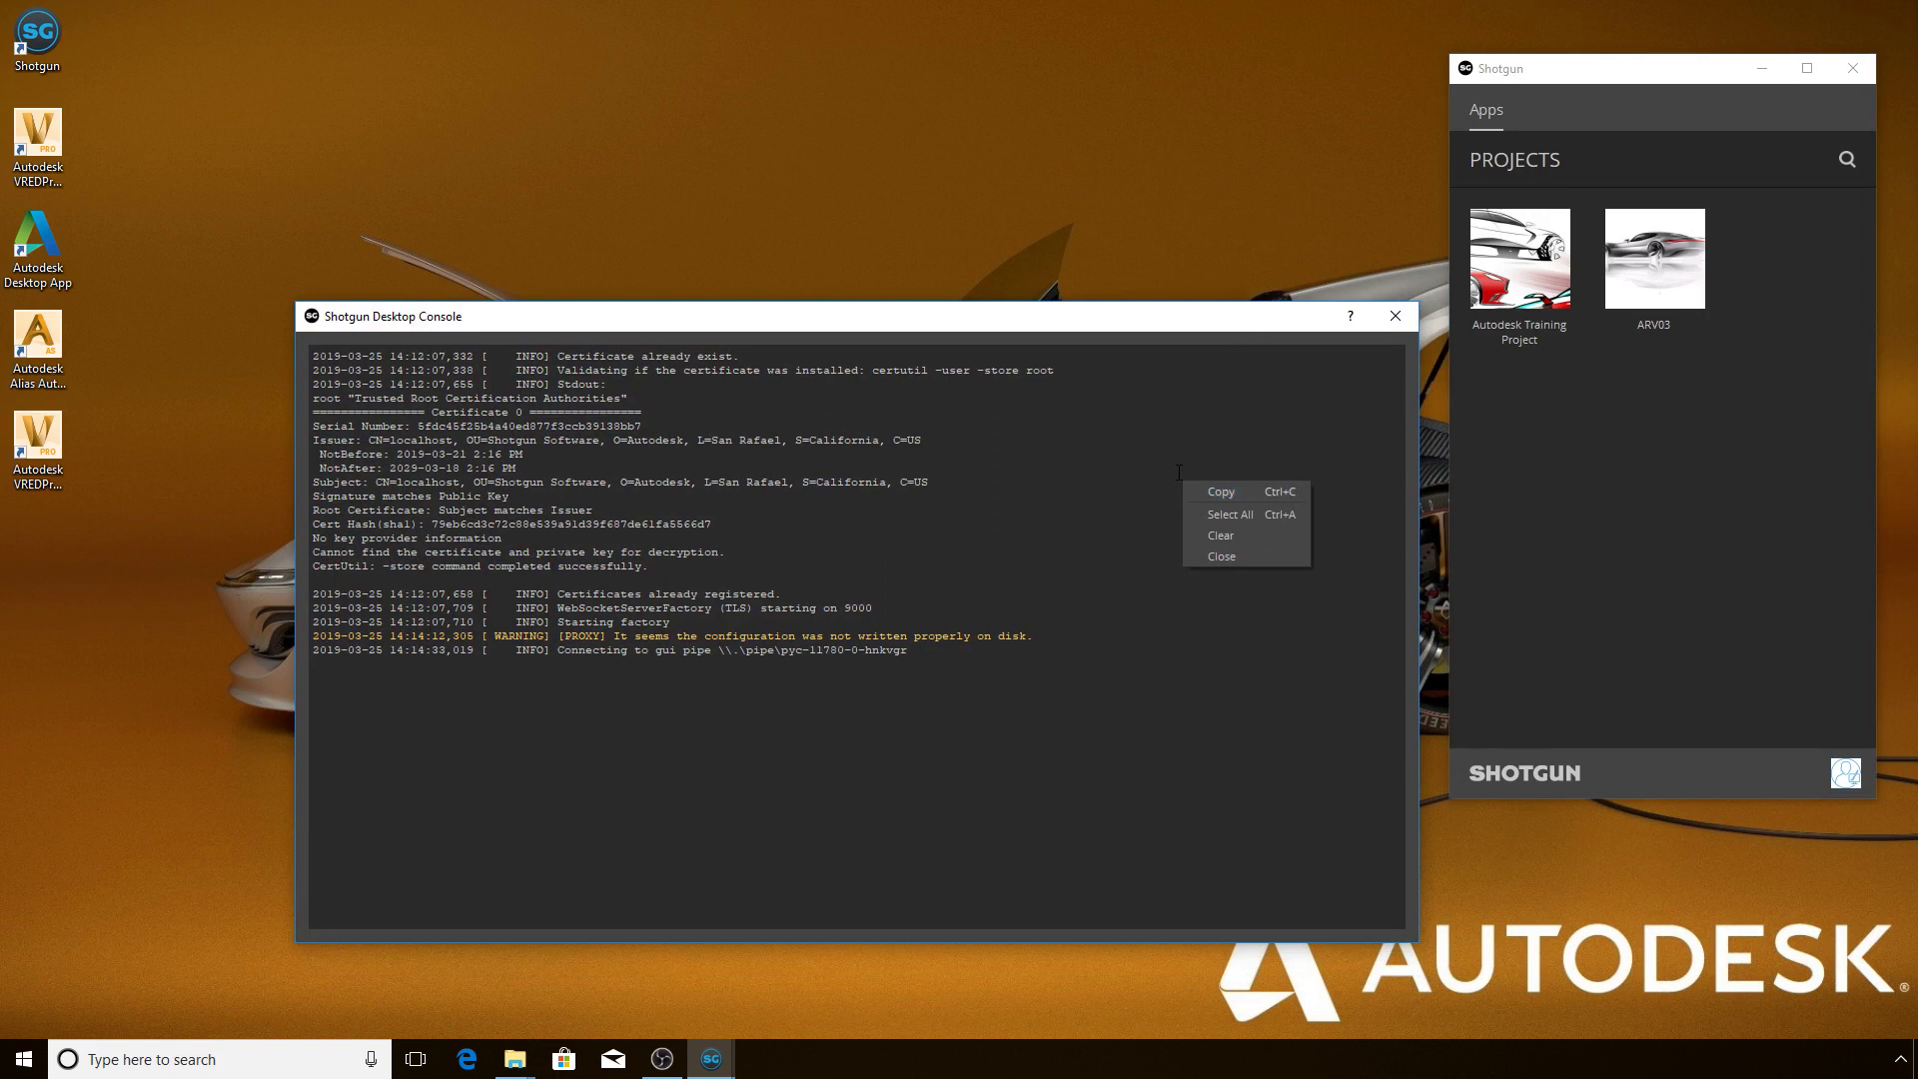
left_click(1149, 443)
right_click(1150, 443)
left_click(1185, 476)
right_click(1176, 470)
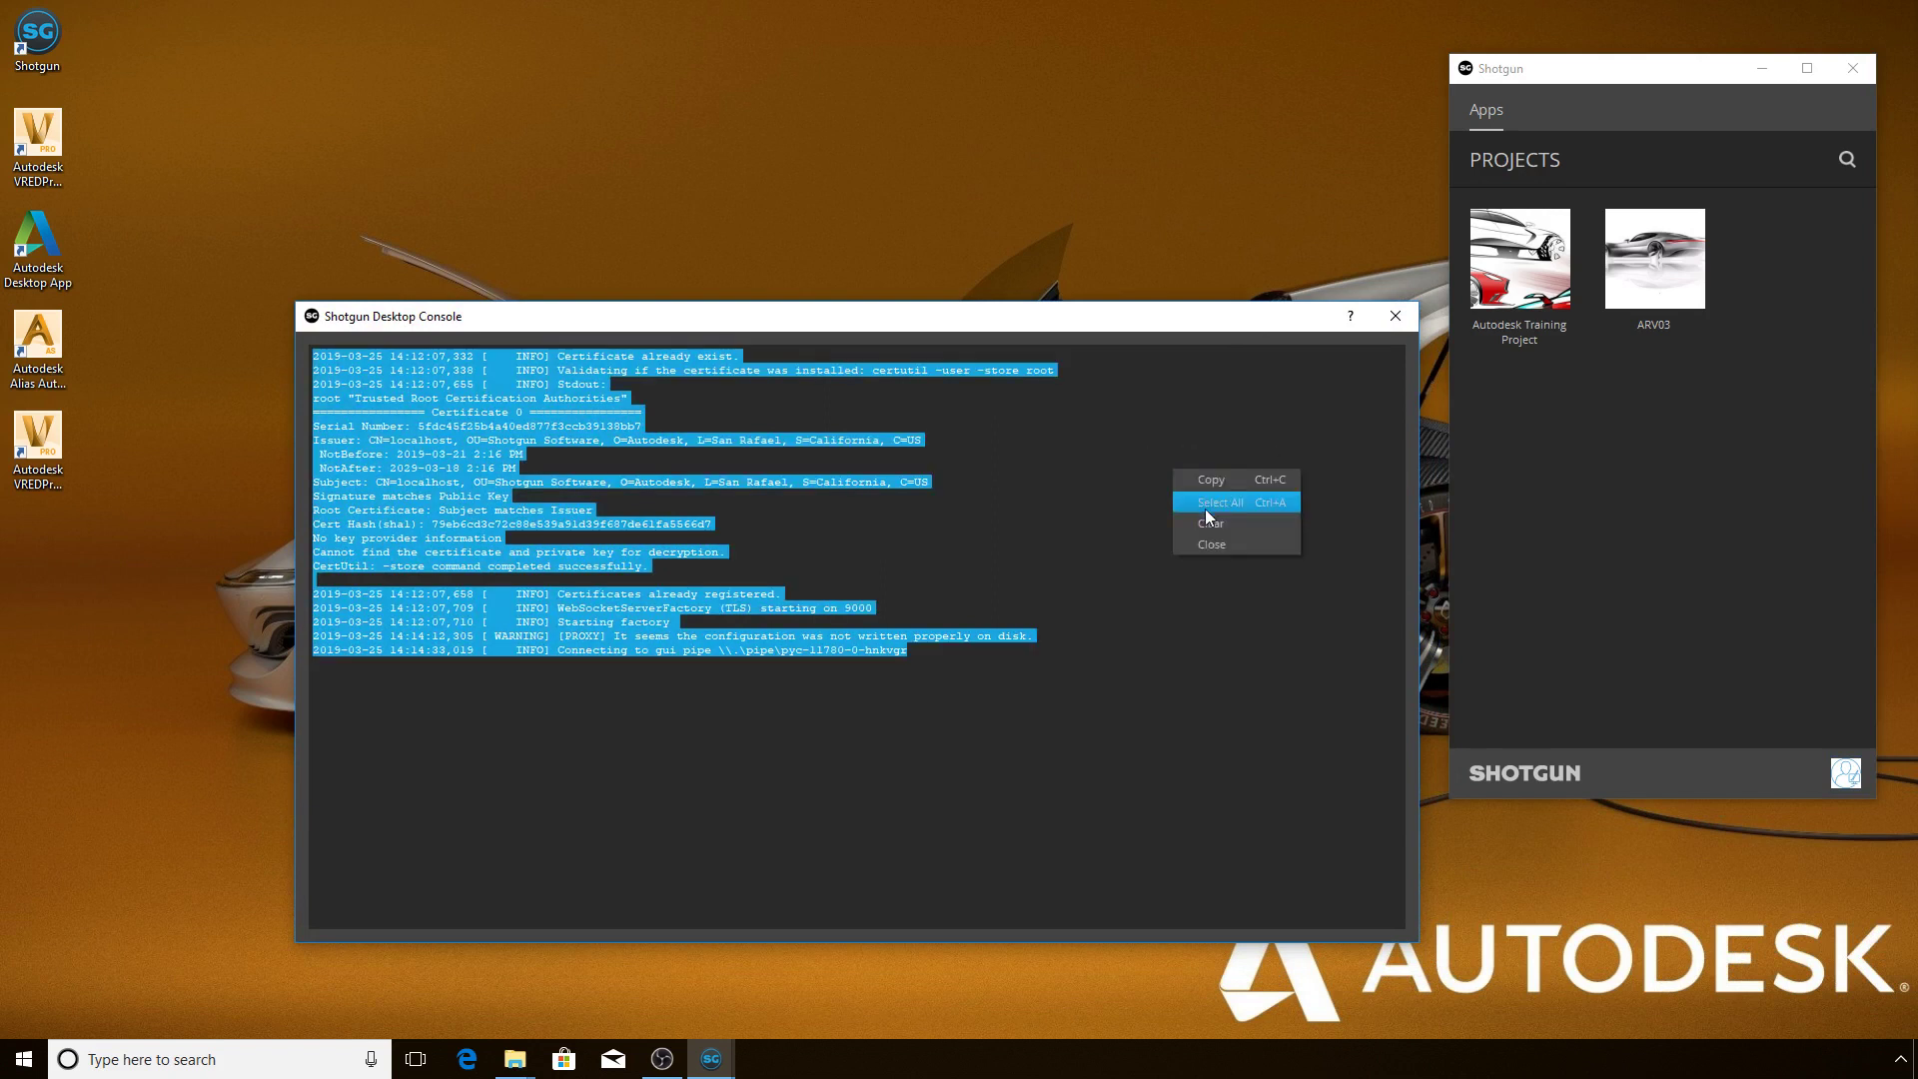
left_click(1209, 521)
right_click(1204, 523)
left_click(1239, 592)
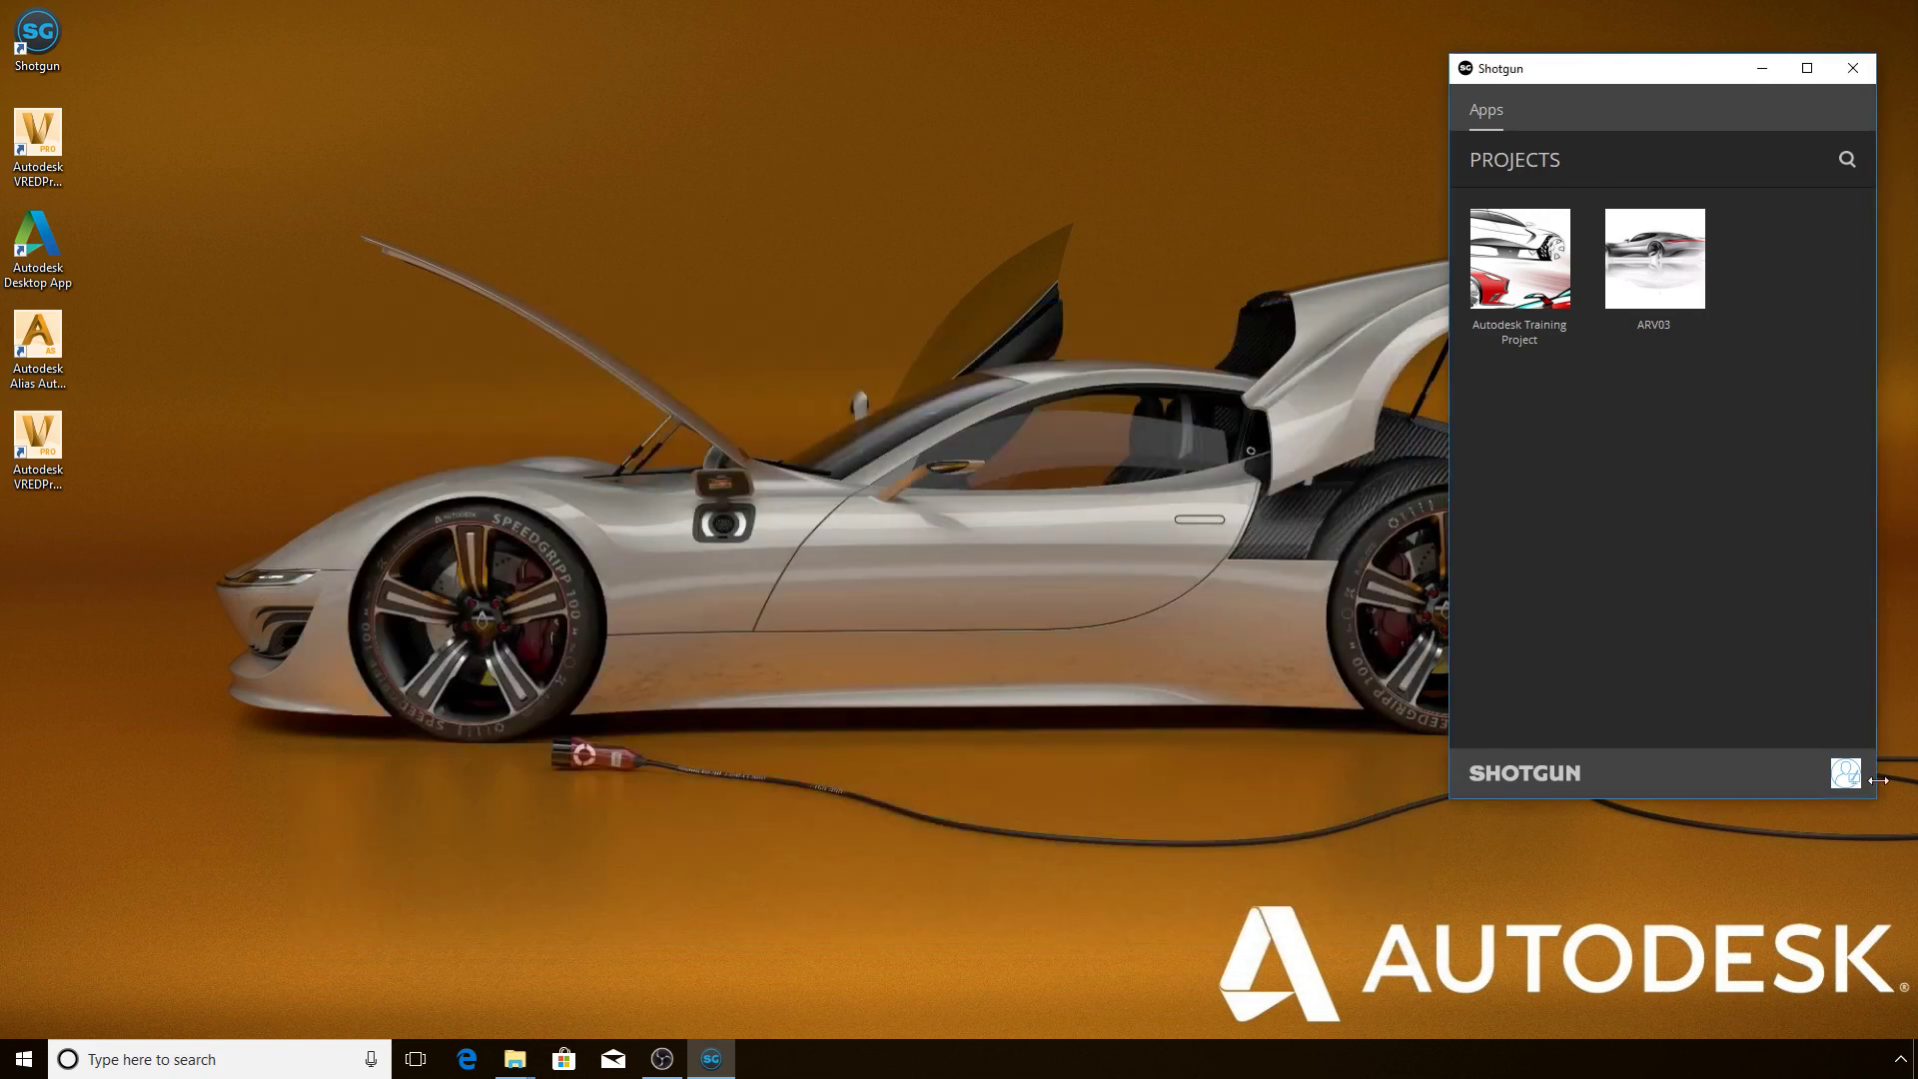
- Toggle debug logging from the account menu's Advanced options and bring the Projects window forward
left_click(1854, 781)
mouse_move(1758, 859)
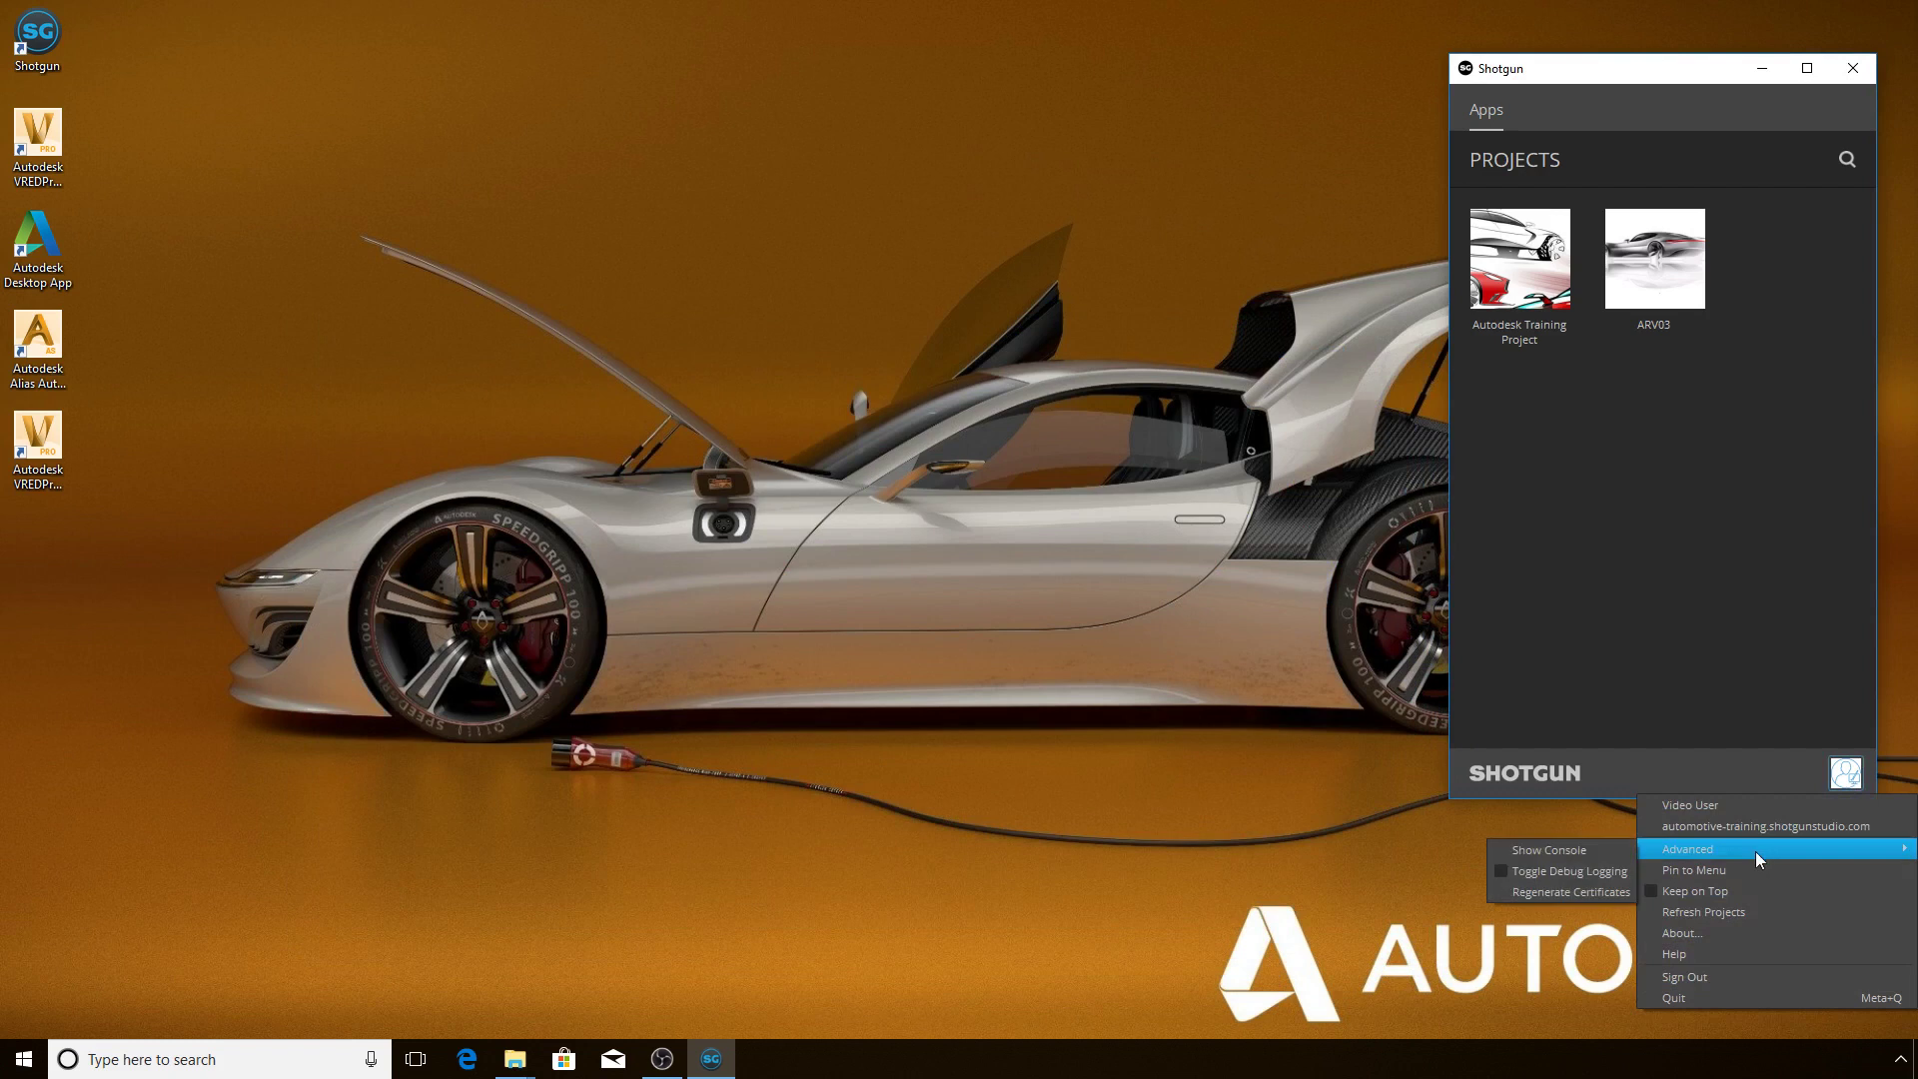
left_click(1579, 879)
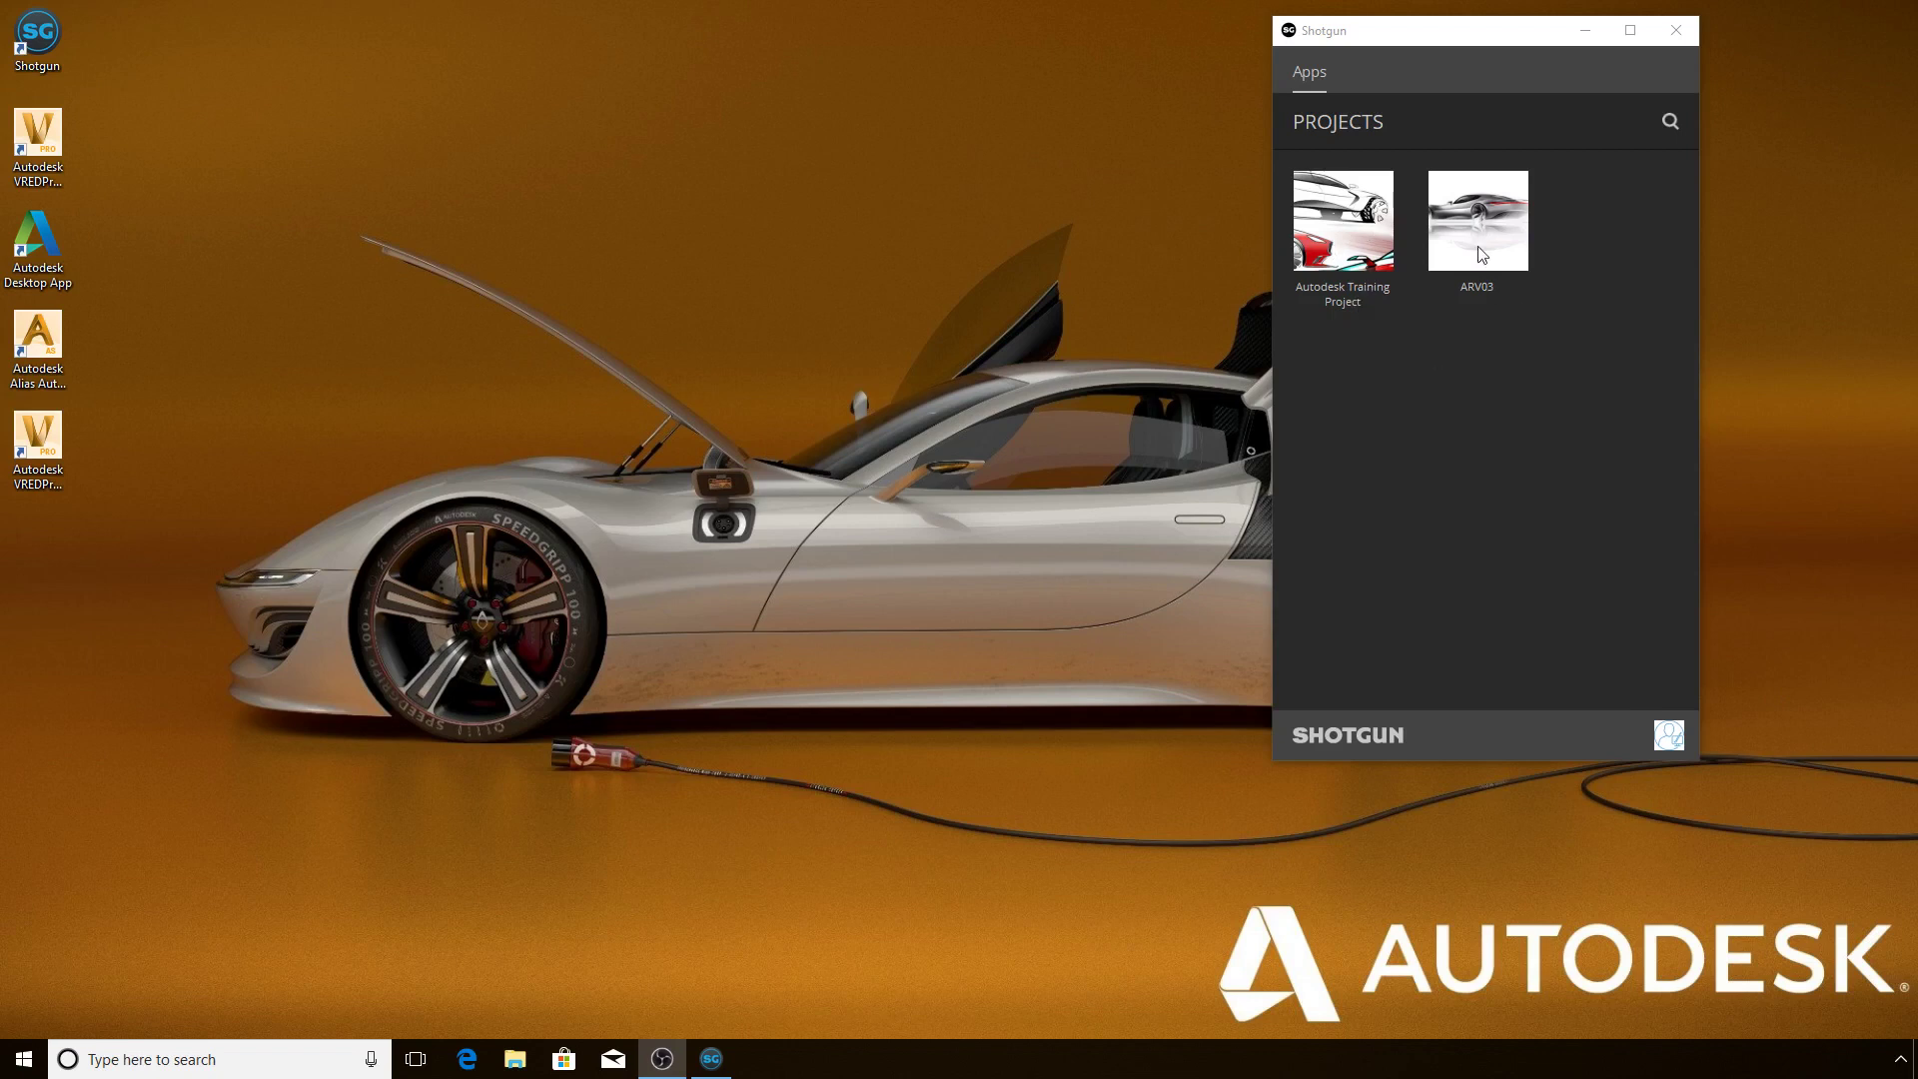
left_click(1340, 731)
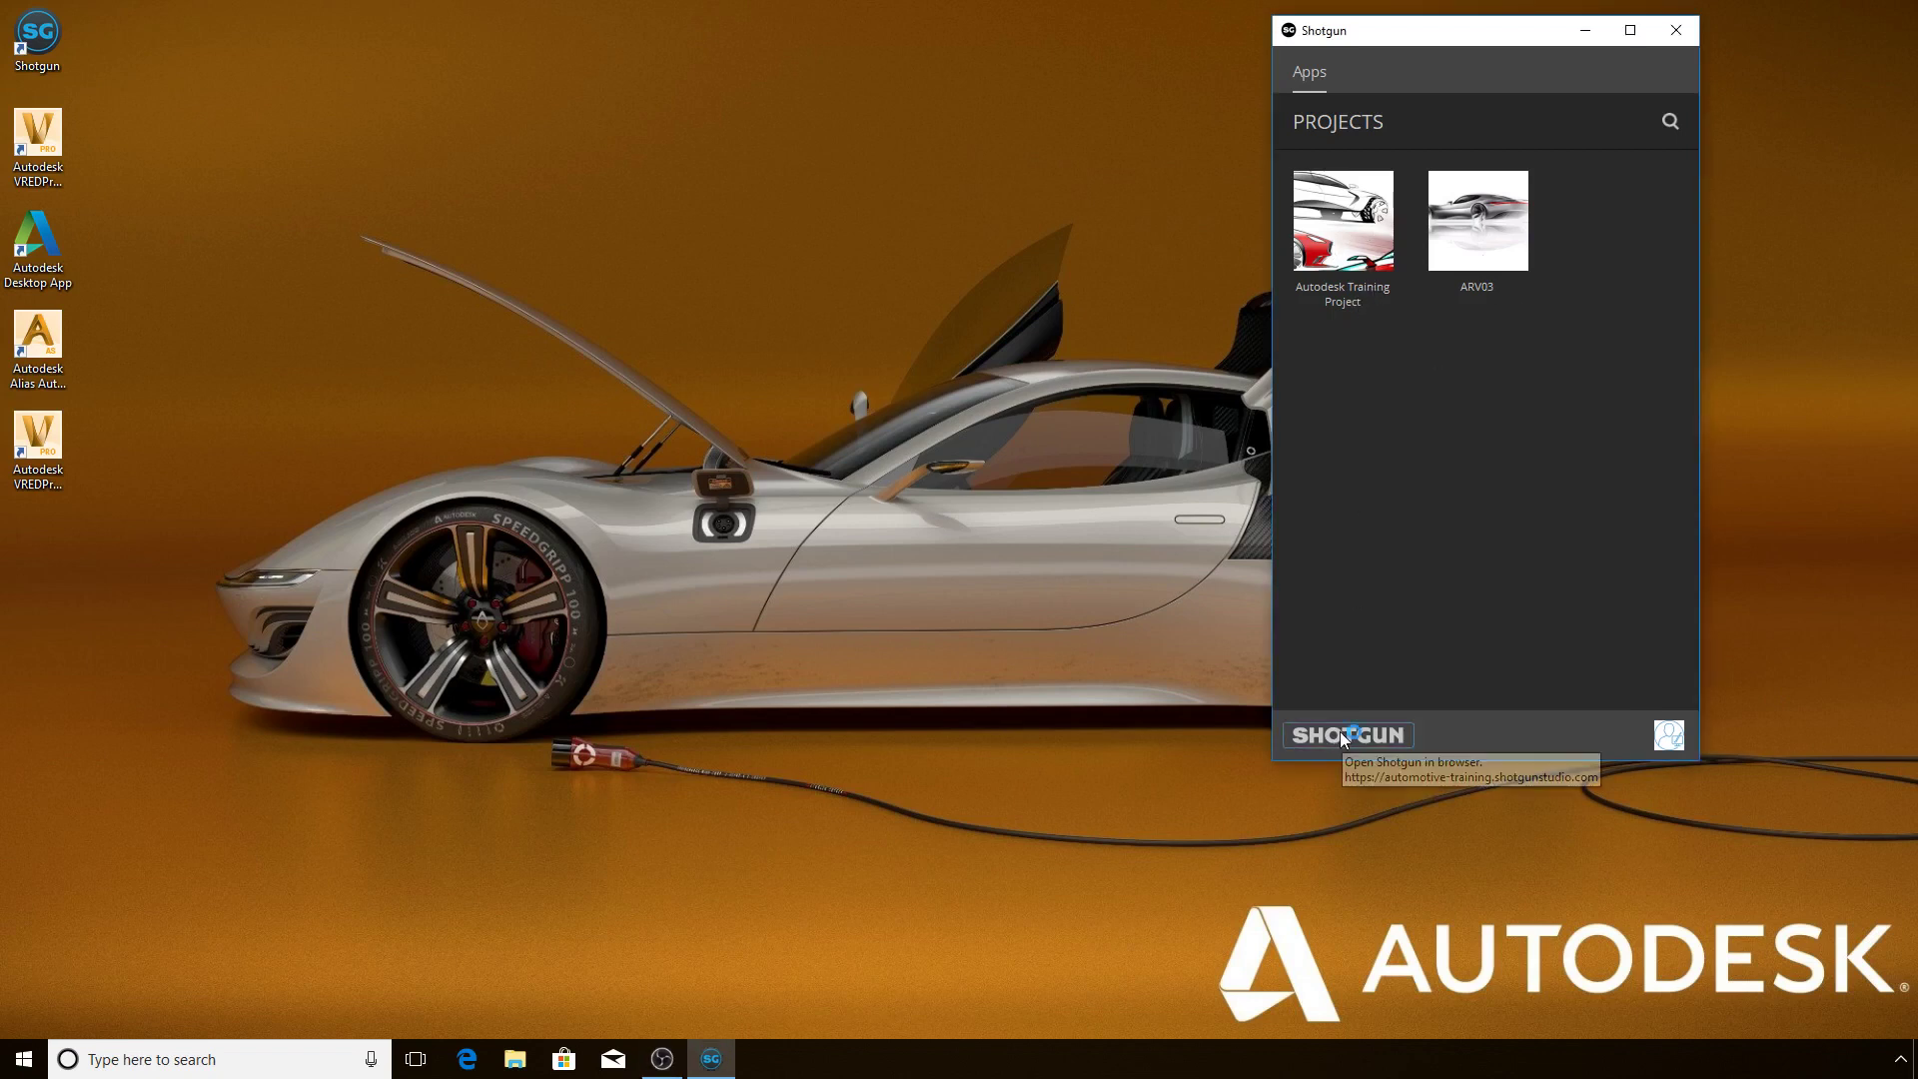
left_click(1339, 731)
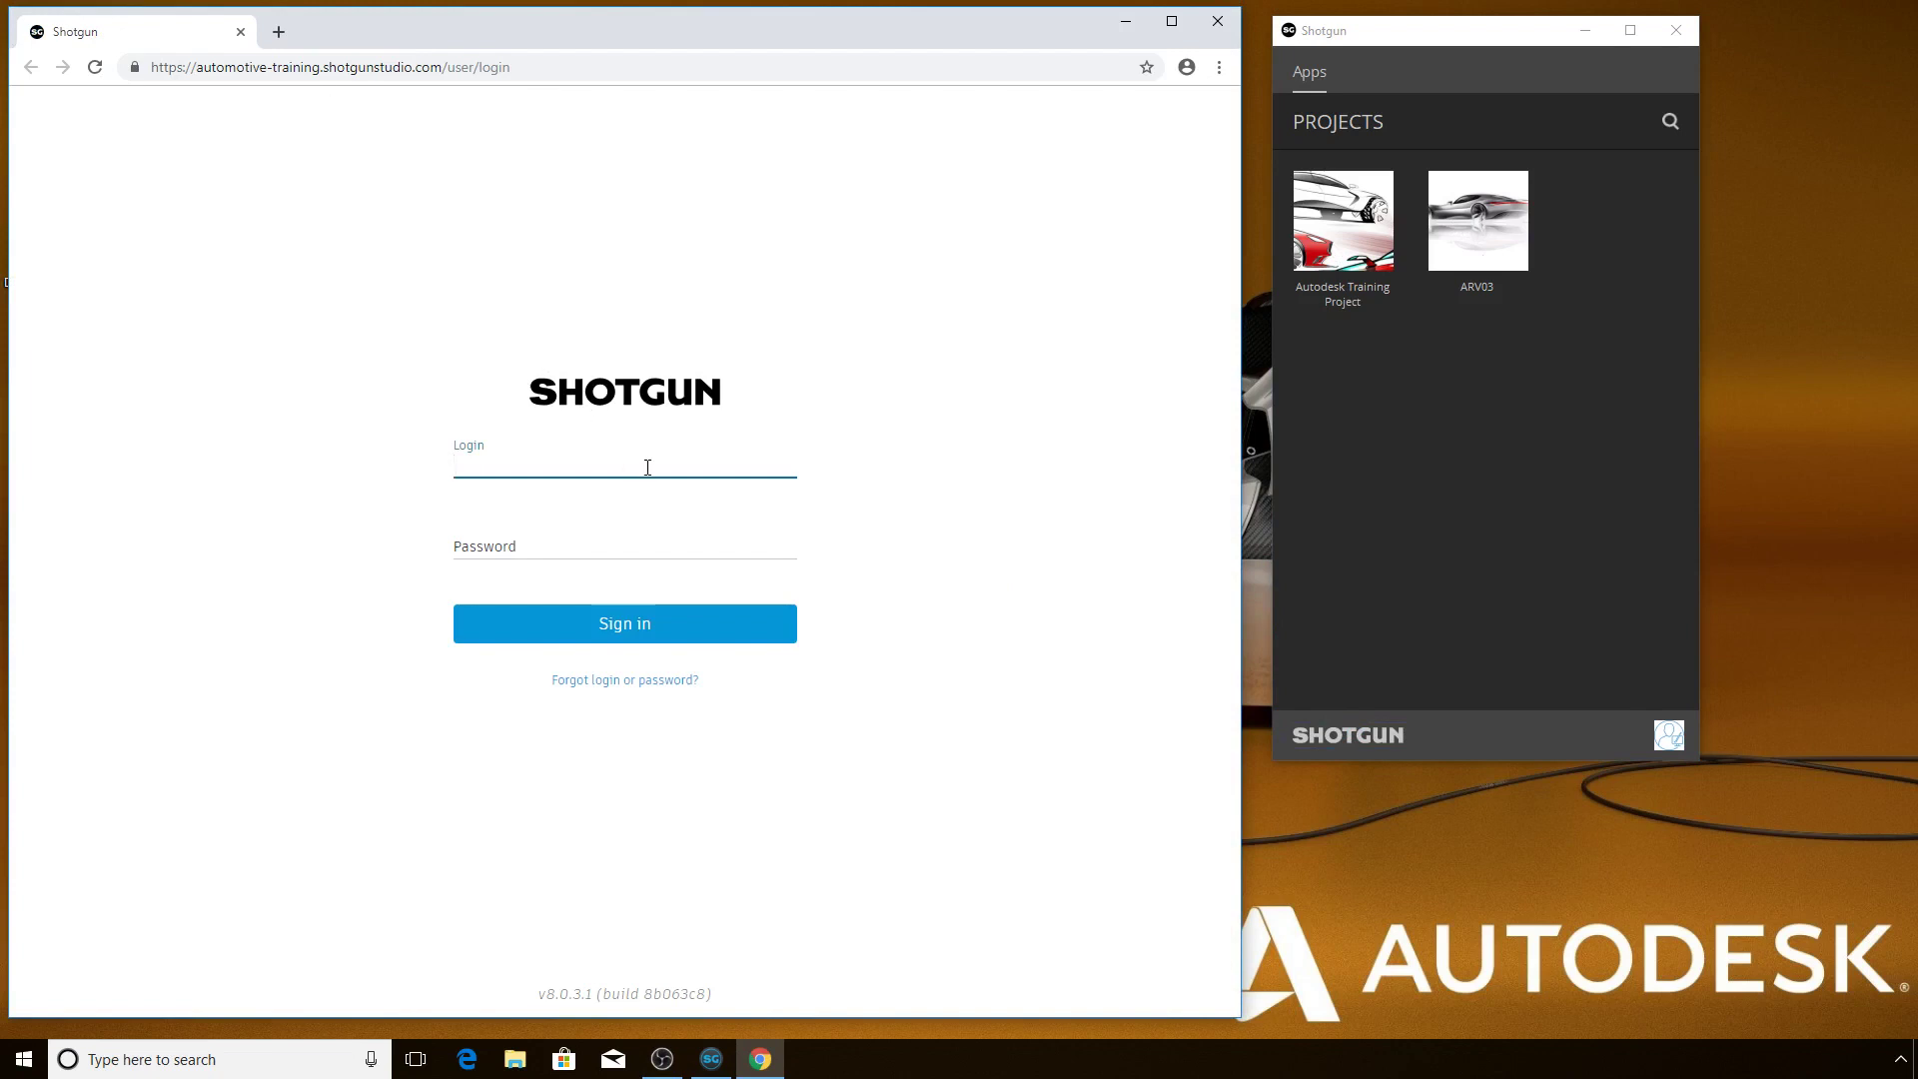
left_click(1215, 21)
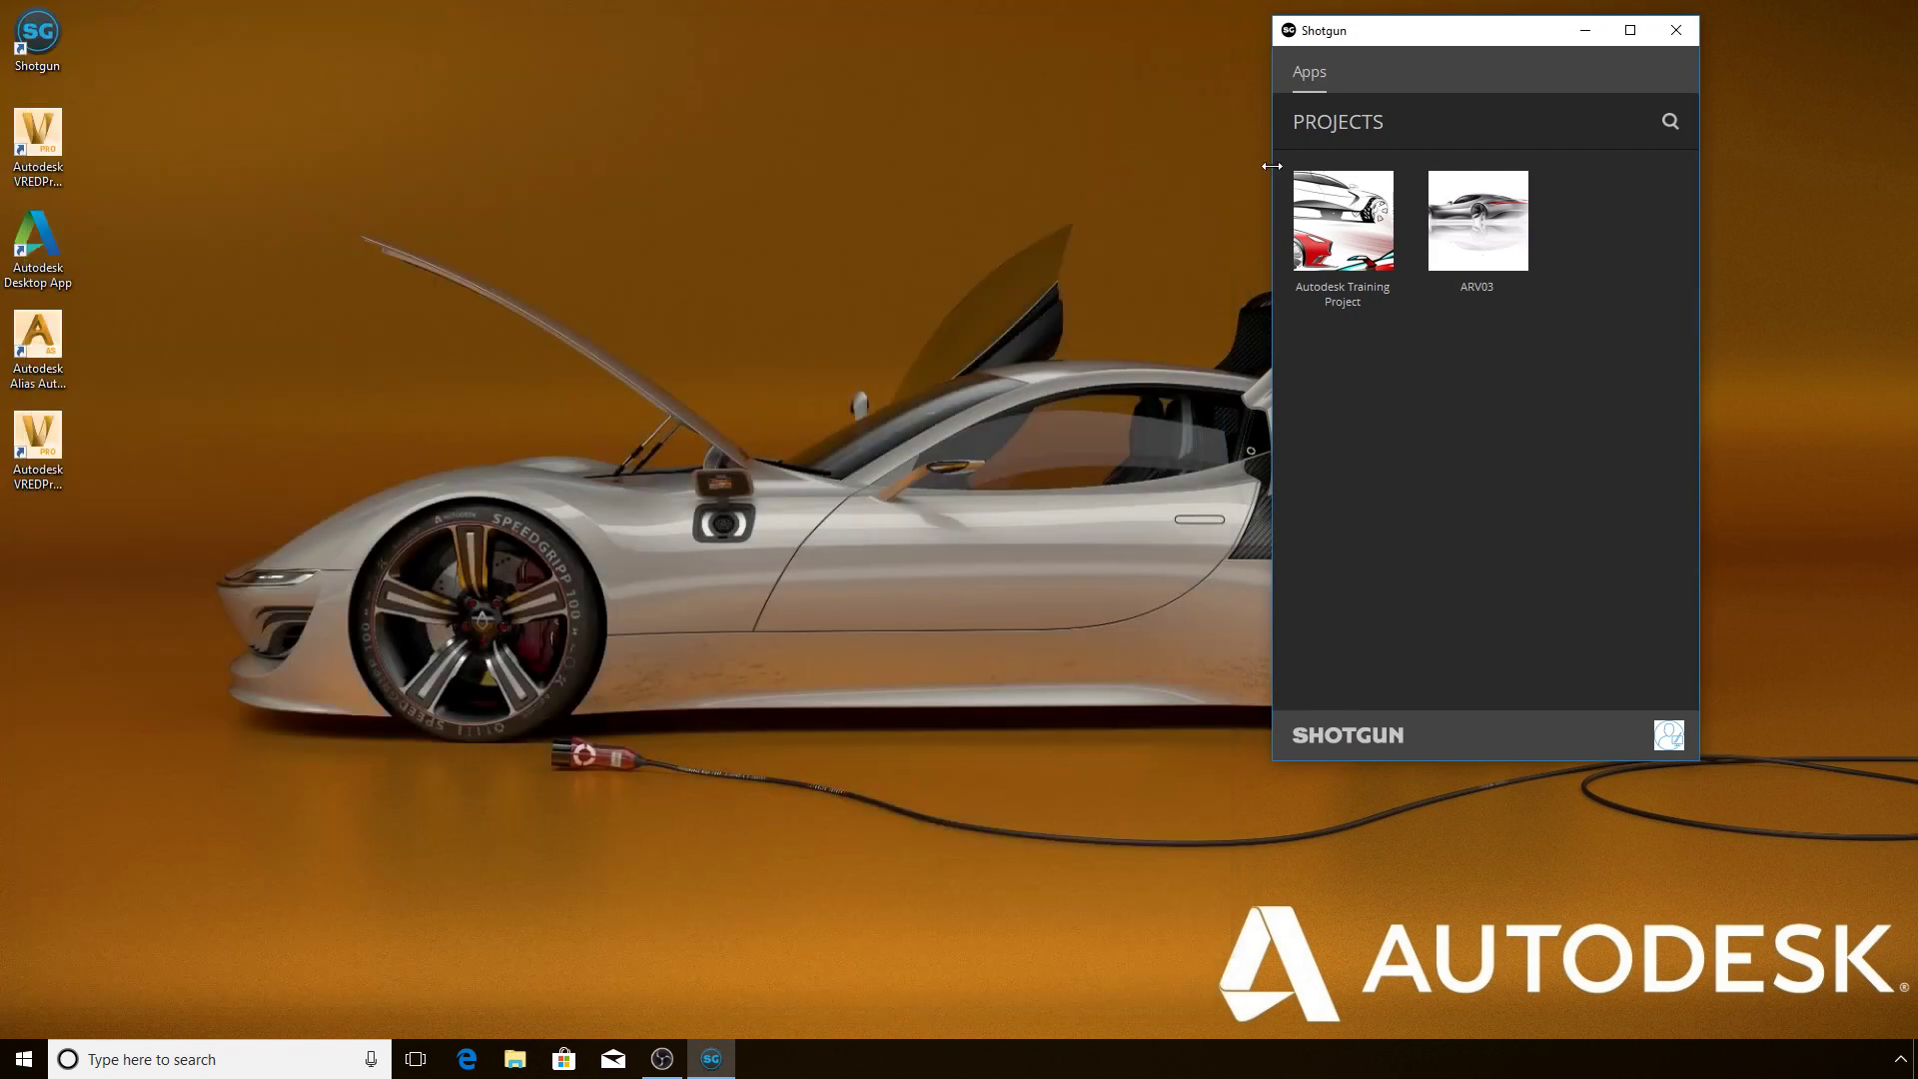
- Open the Autodesk Training Project, then collapse and re-expand its STUDIO and AUTOMOTIVE sections
left_click(1343, 220)
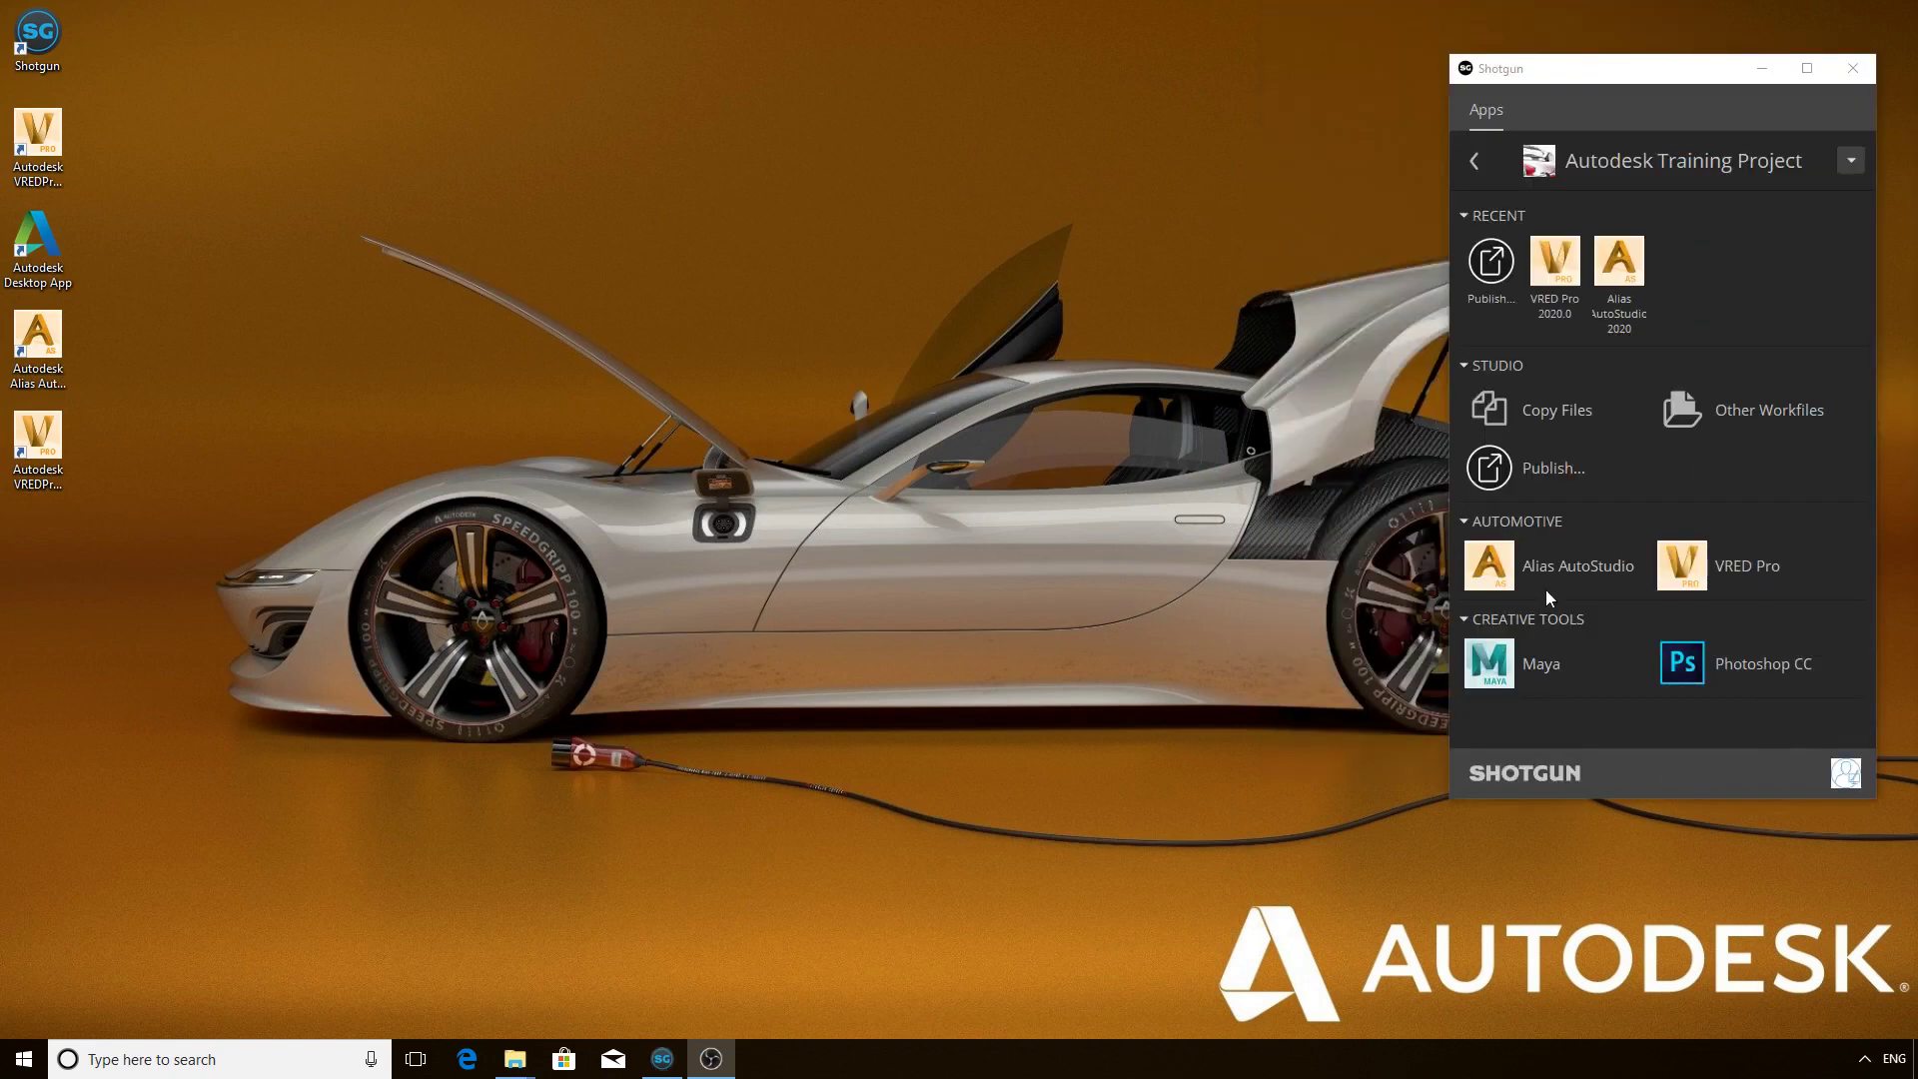
left_click(1463, 365)
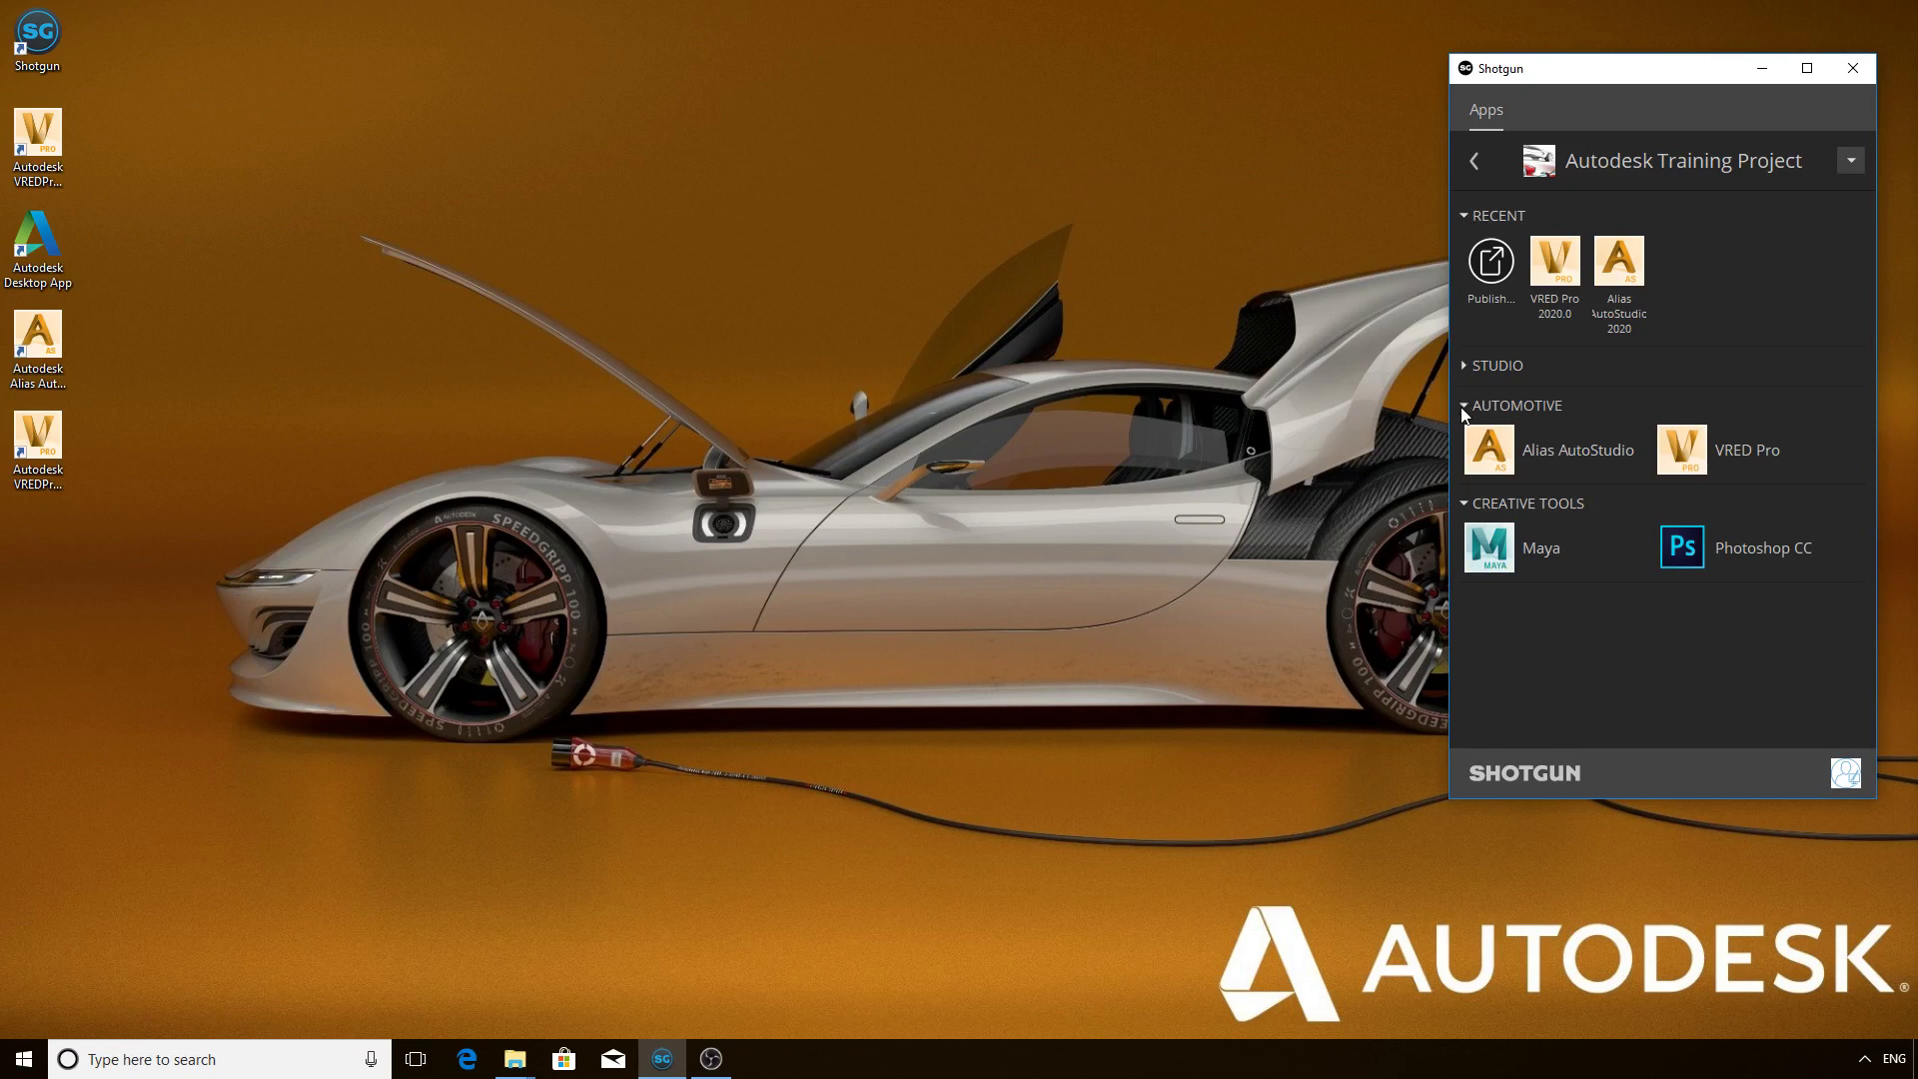
left_click(1463, 408)
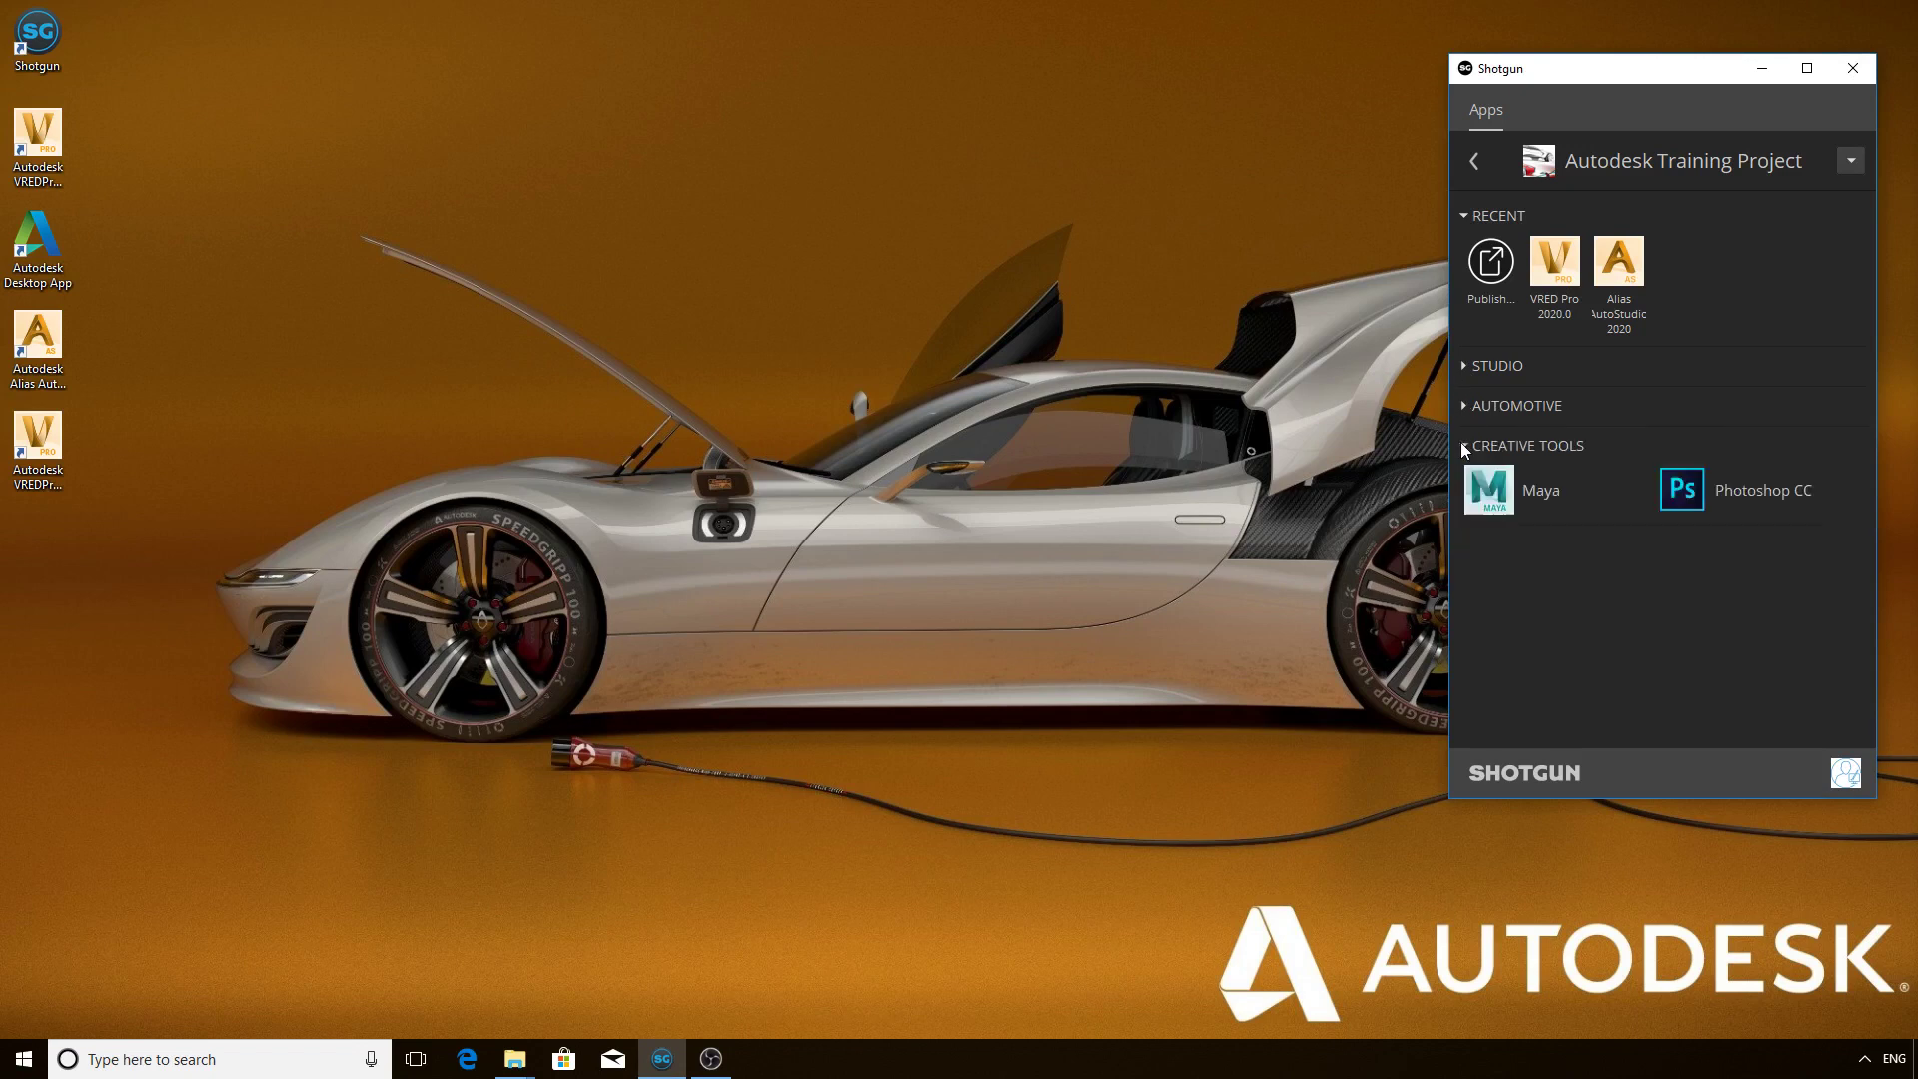
left_click(1464, 406)
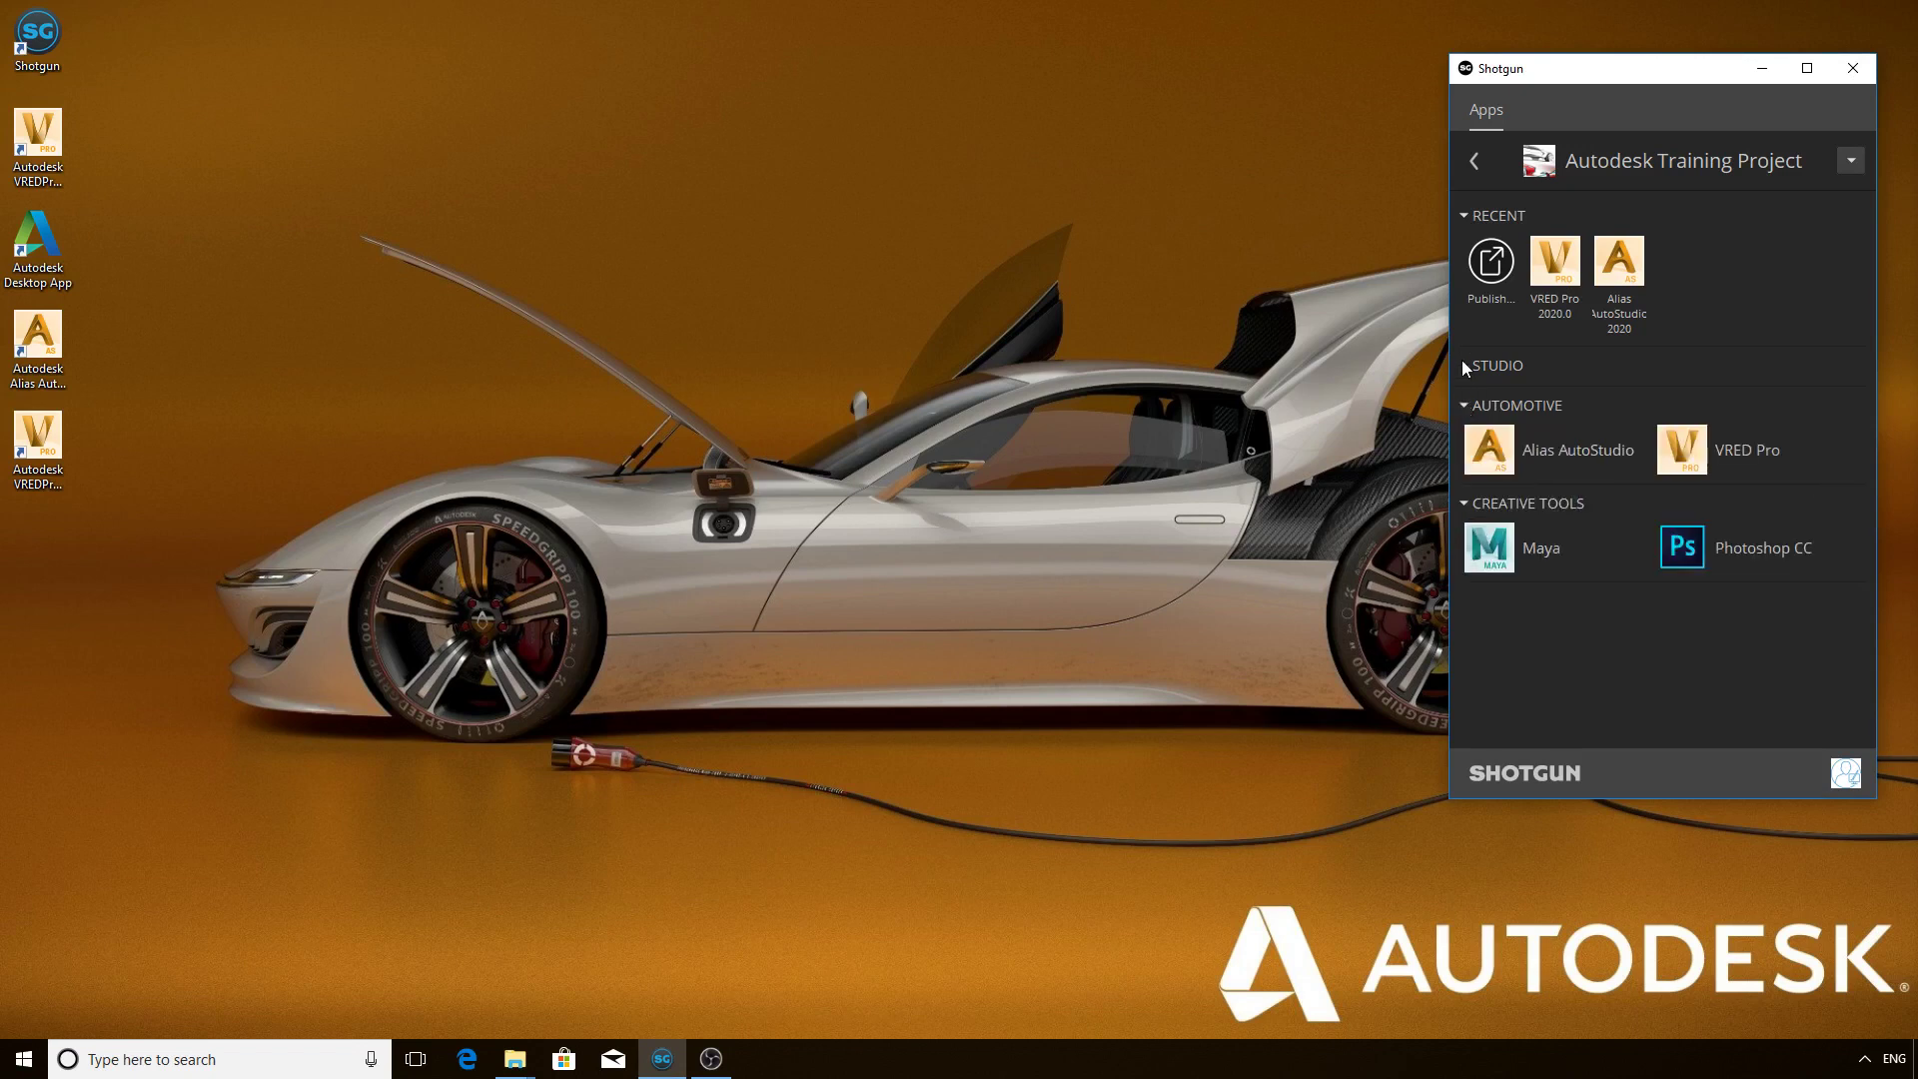
left_click(1464, 365)
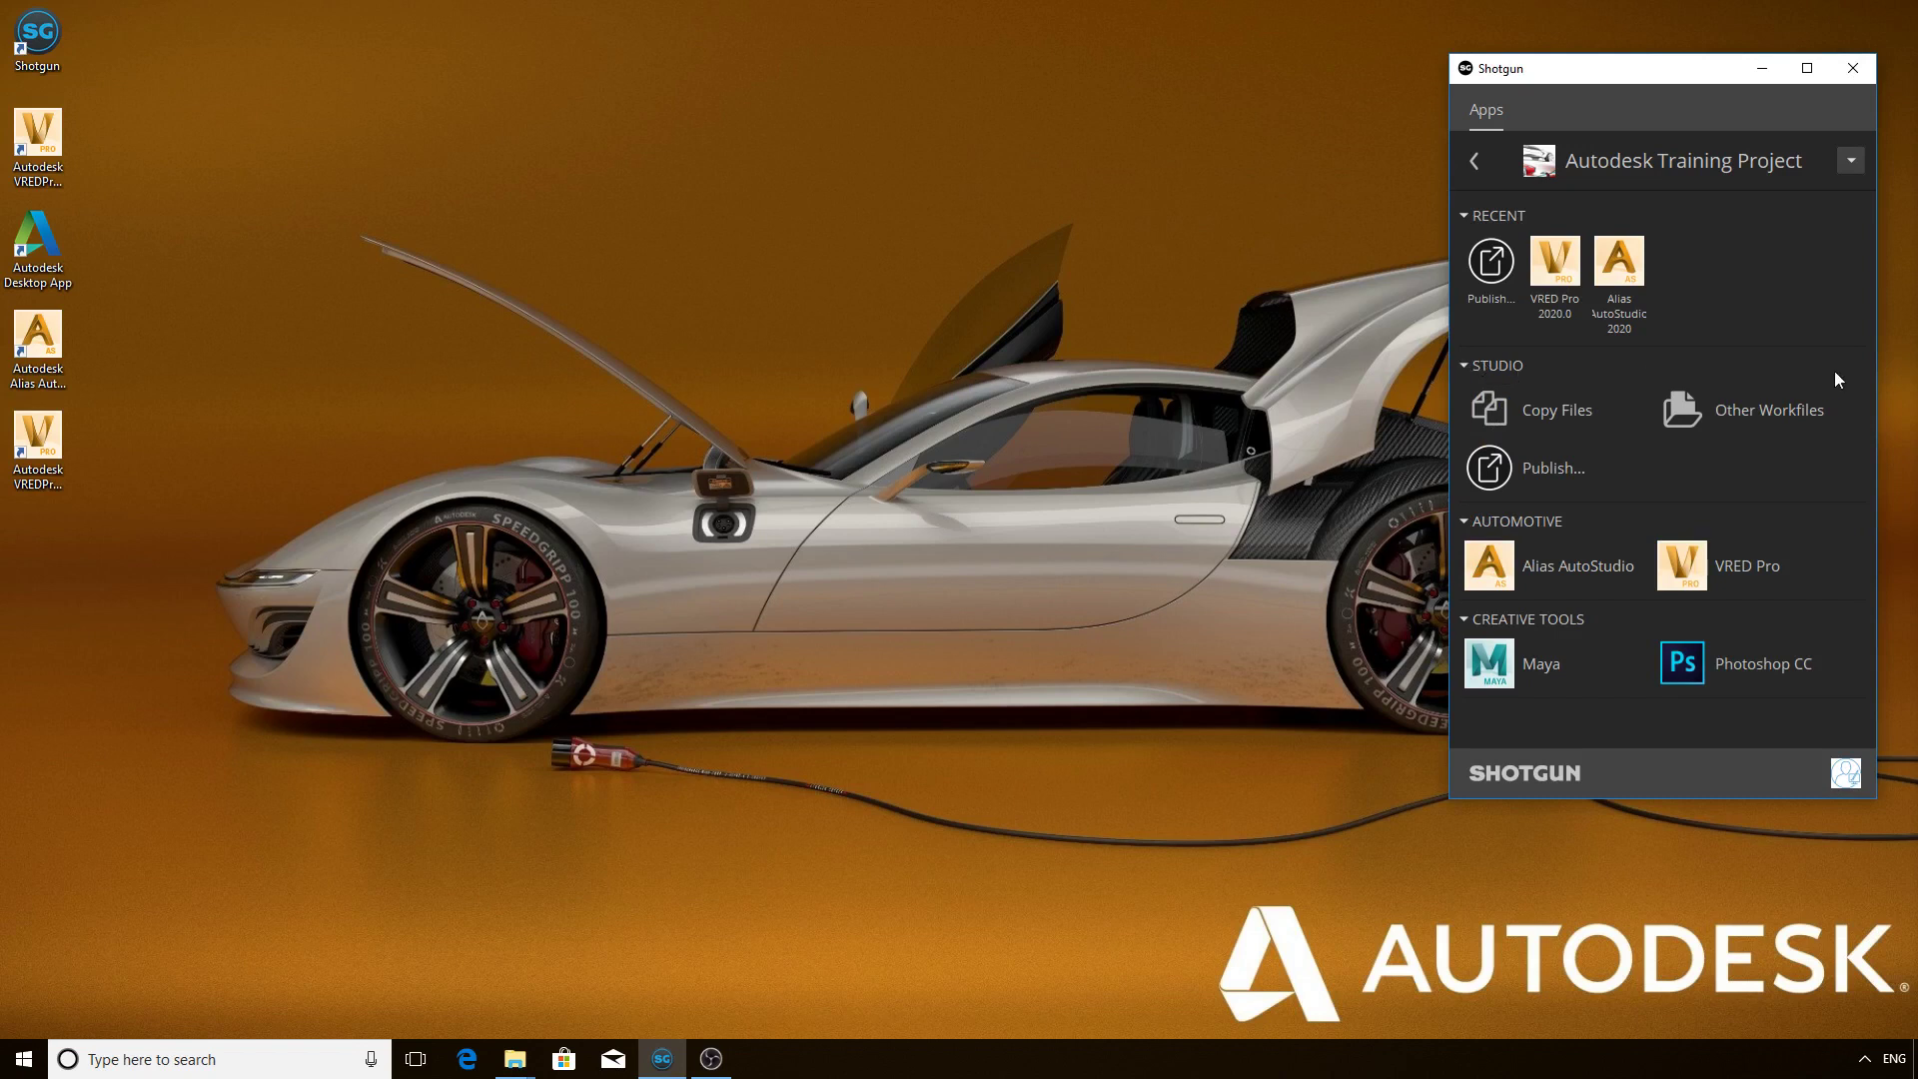
left_click(1851, 165)
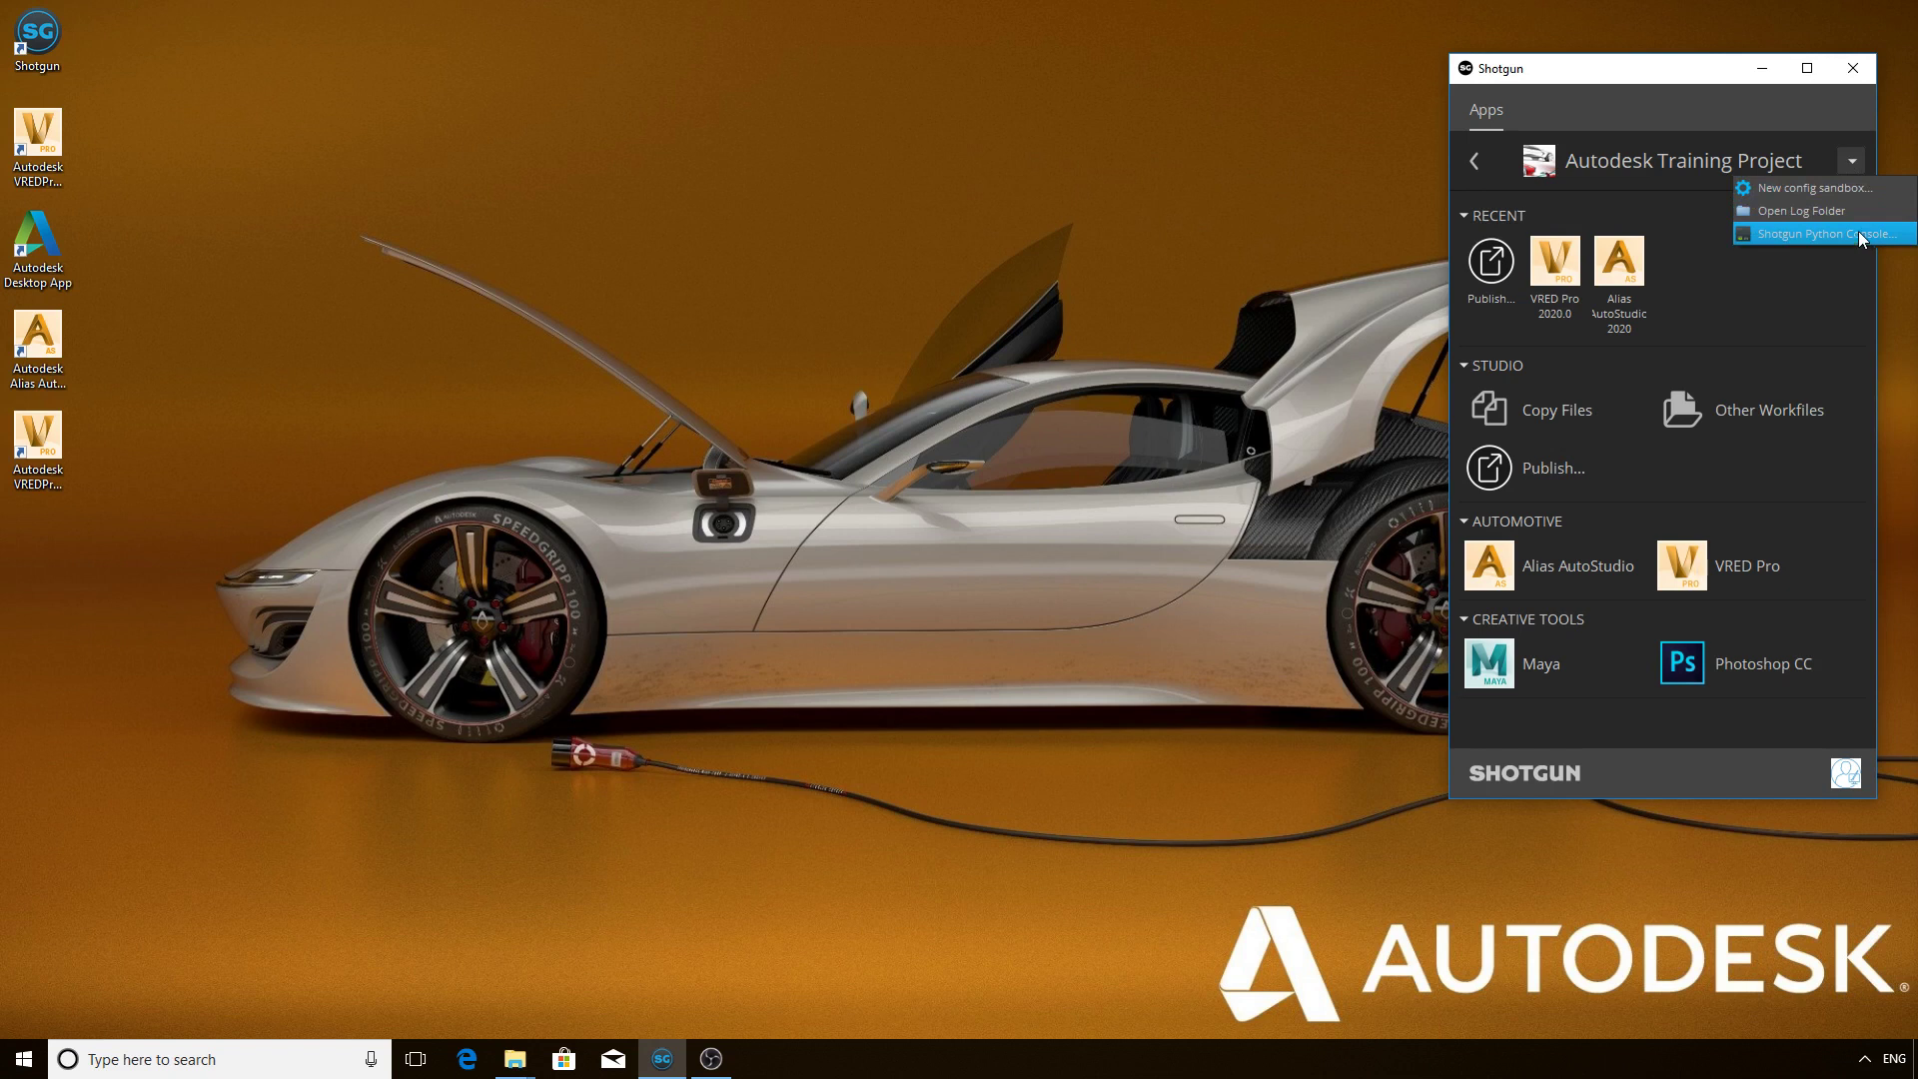
left_click(1846, 116)
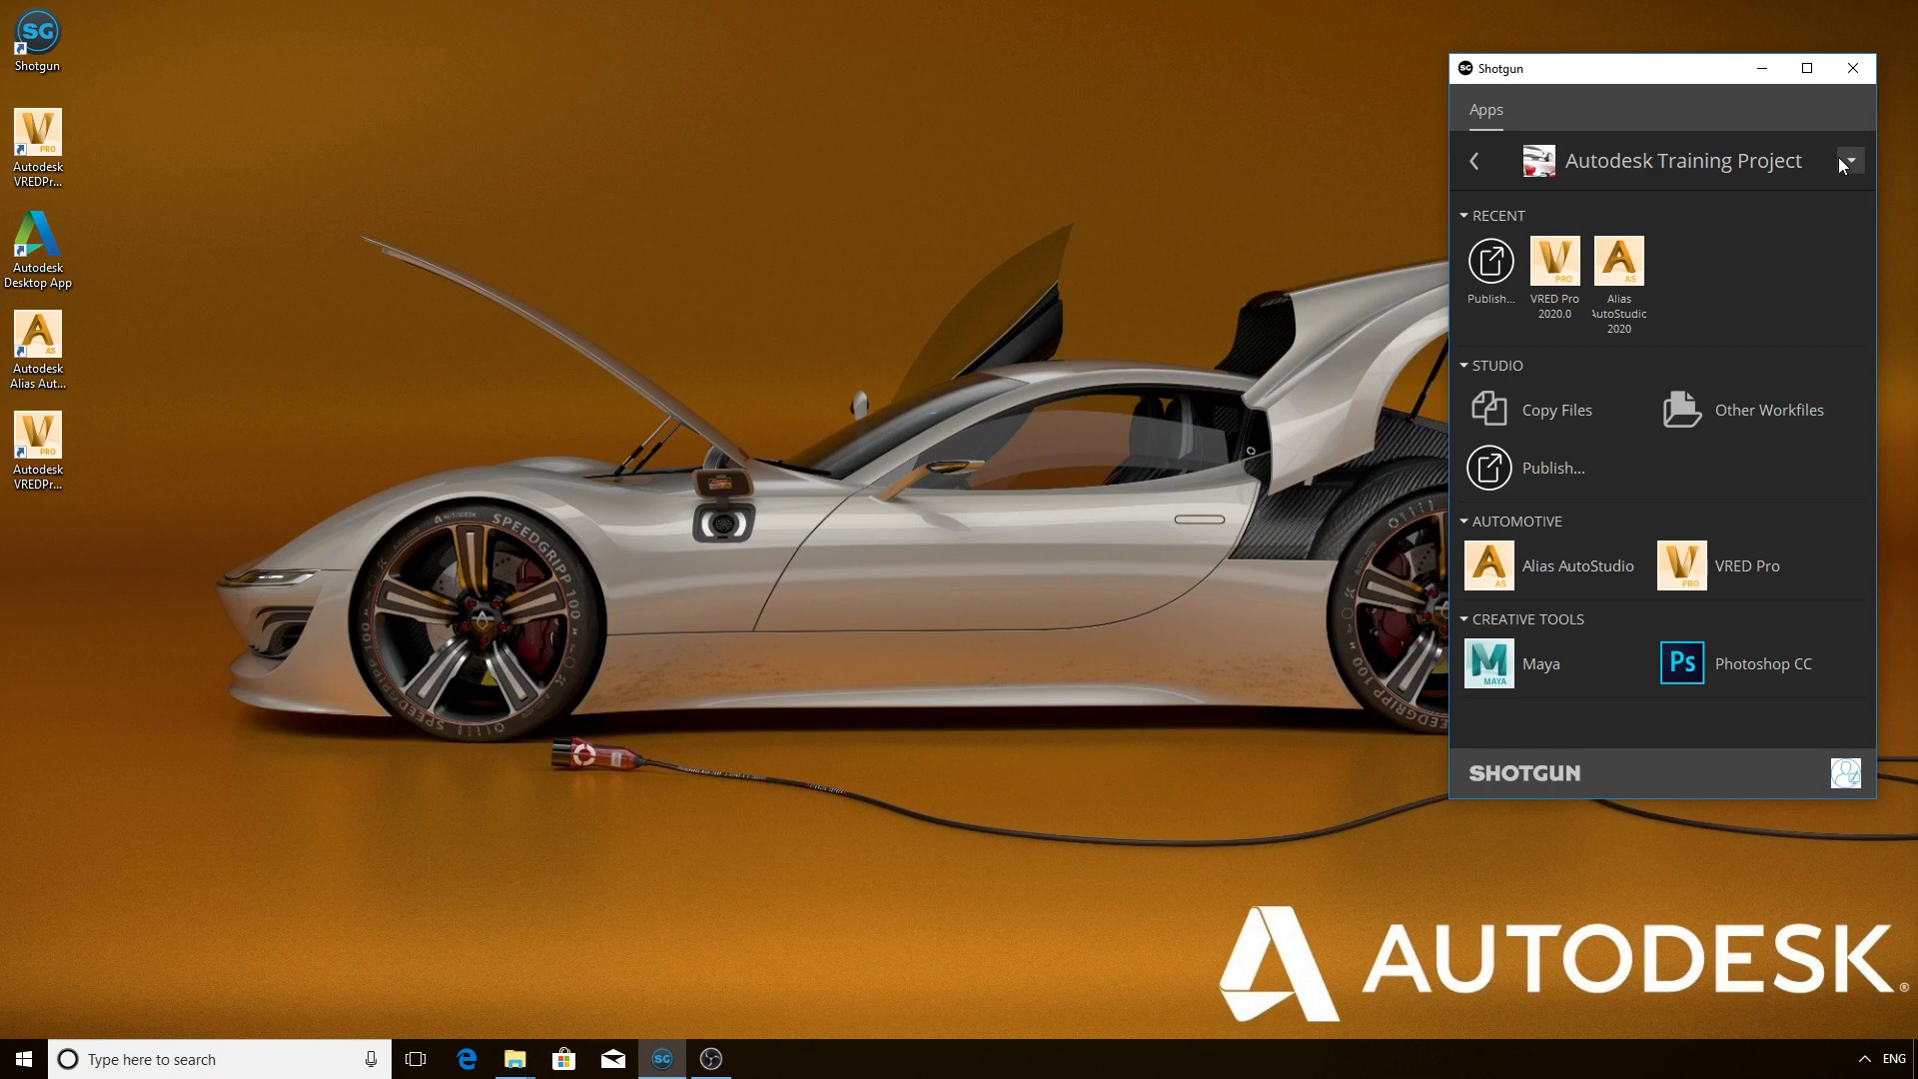
left_click(1830, 567)
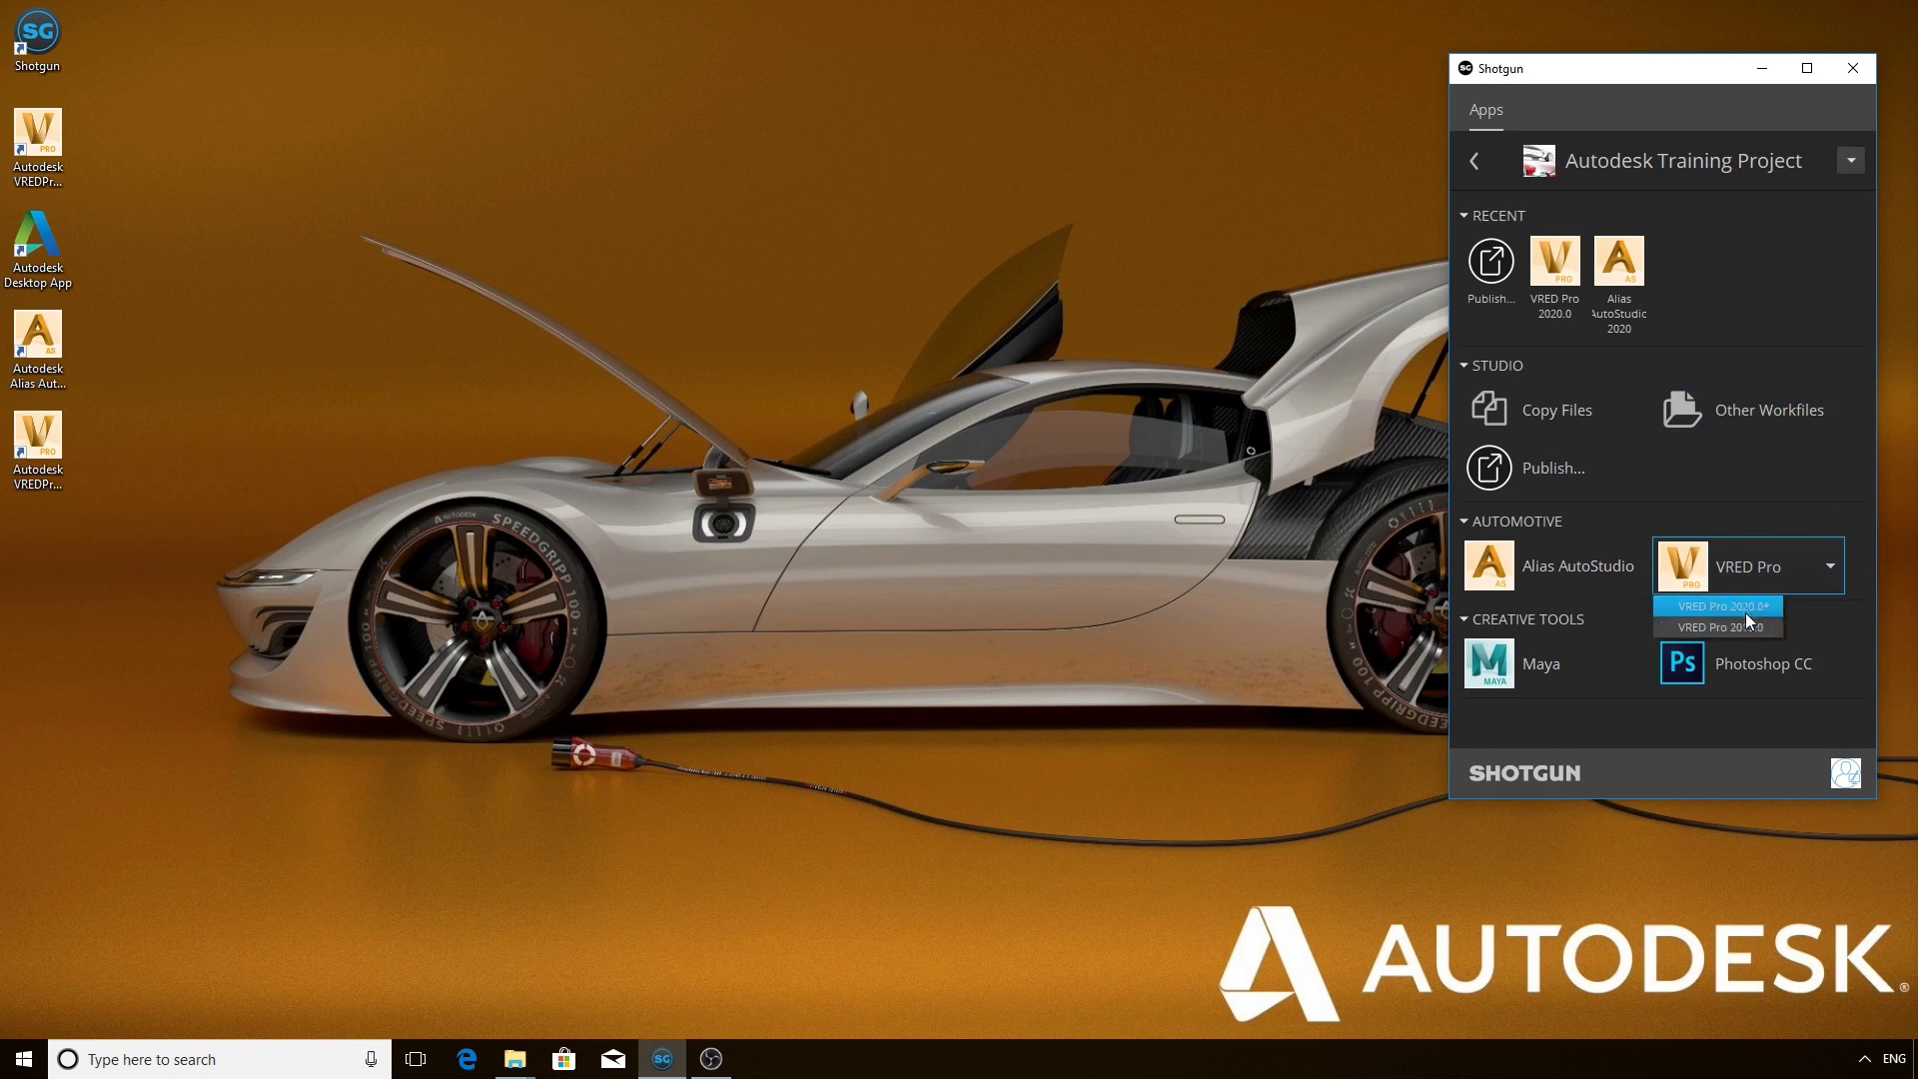
left_click(1864, 621)
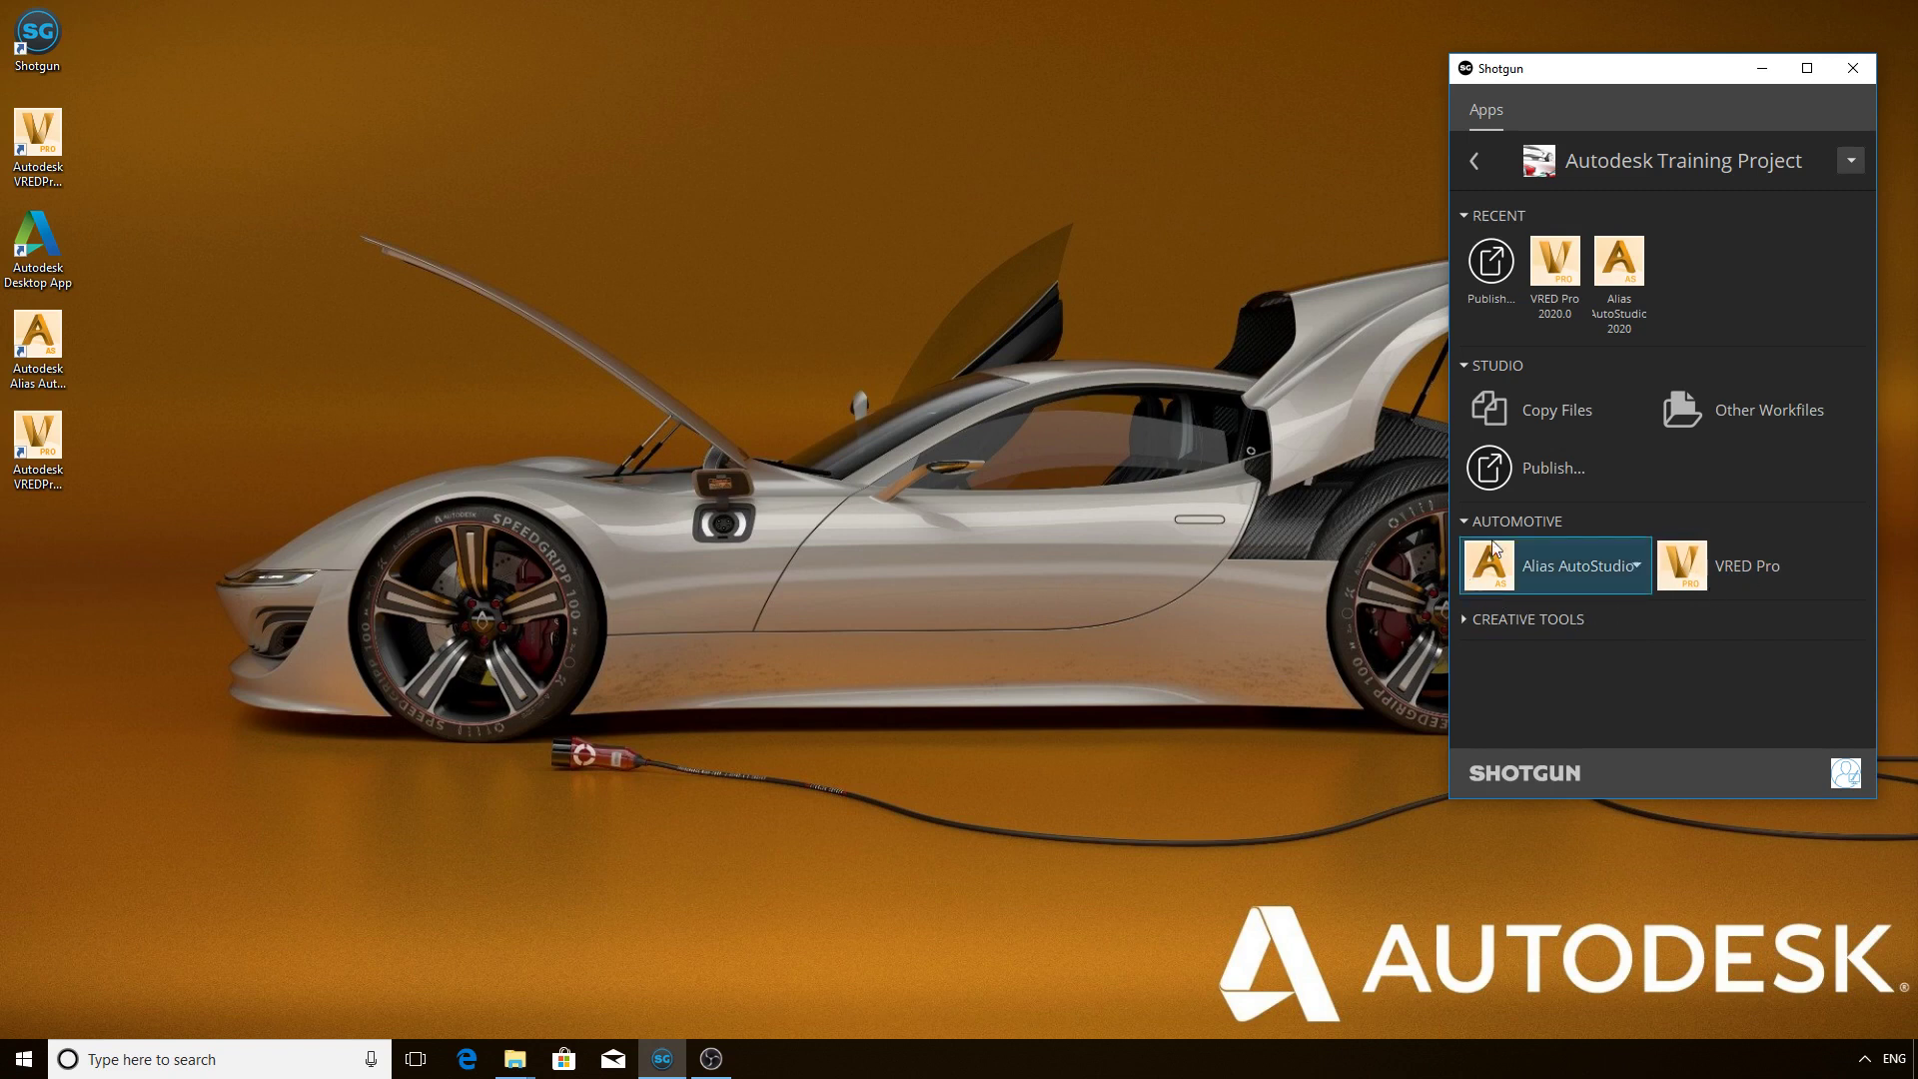
left_click(1564, 620)
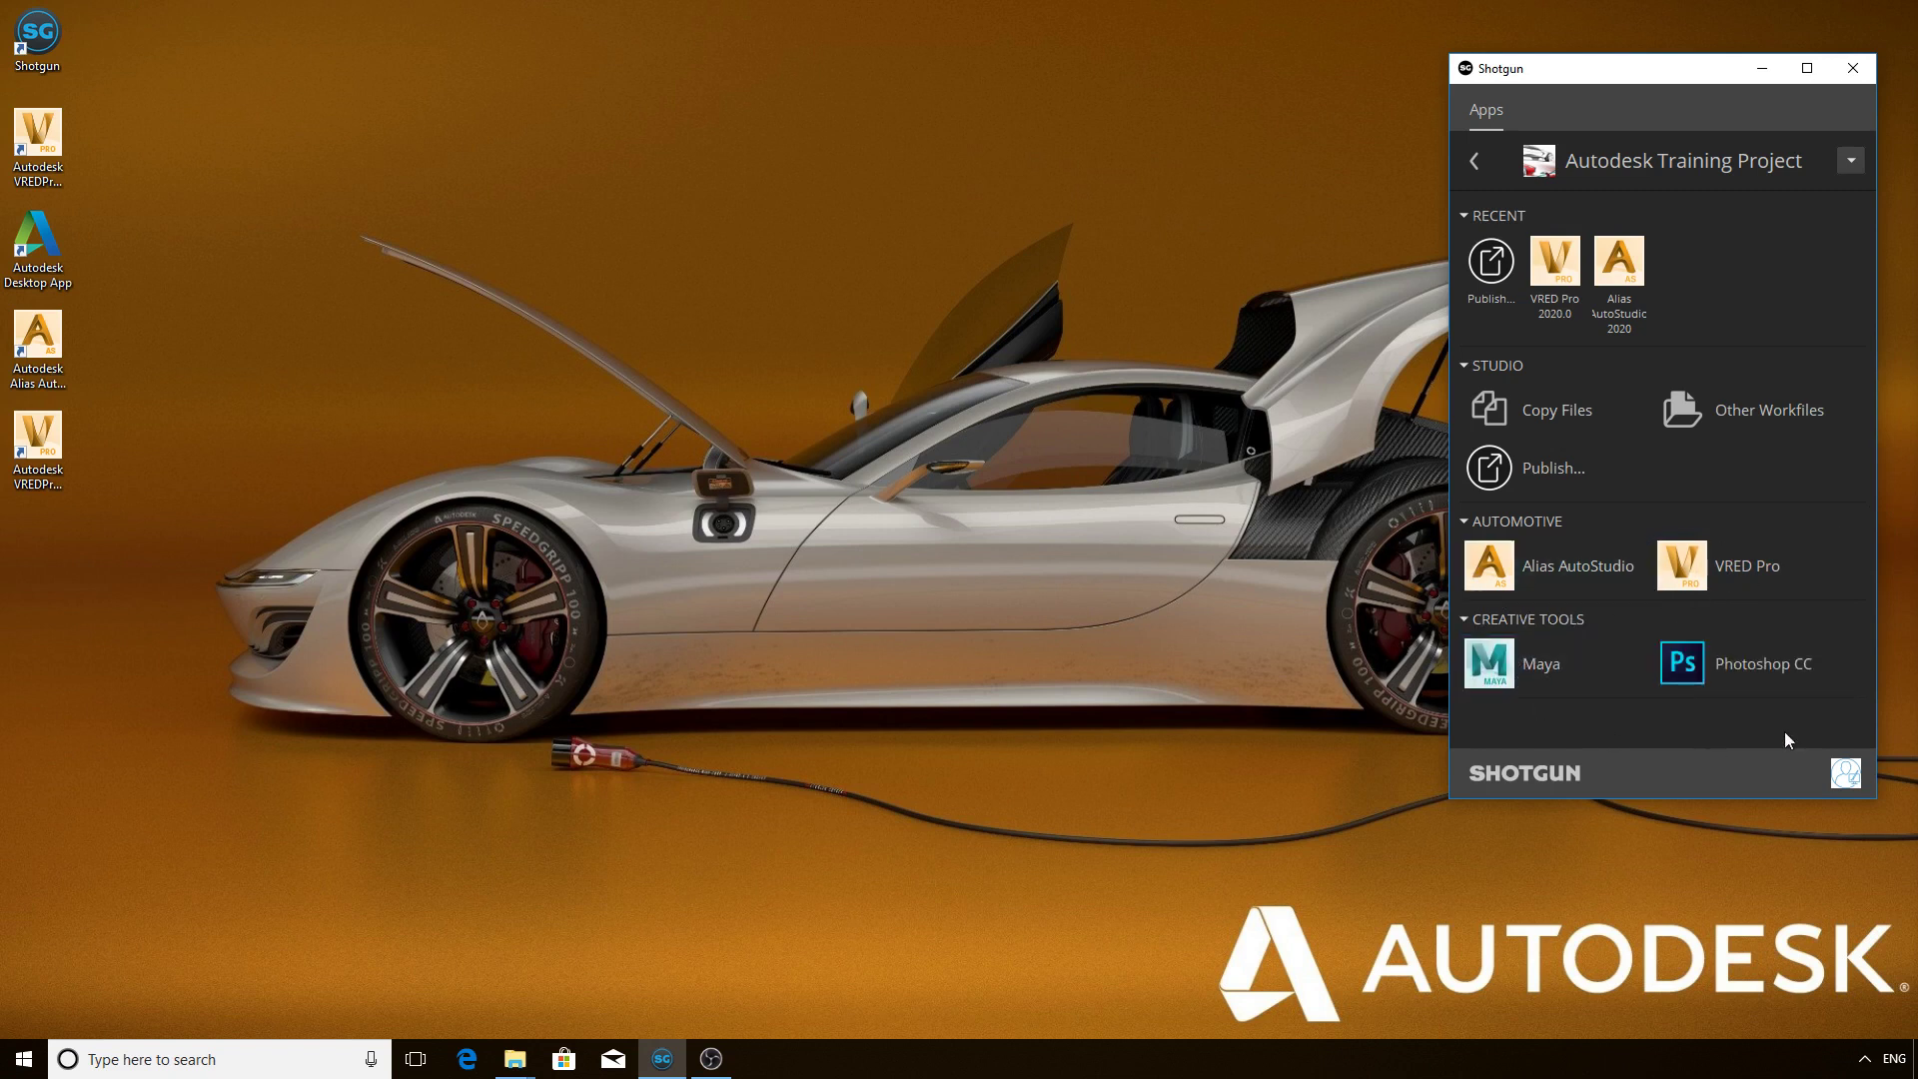